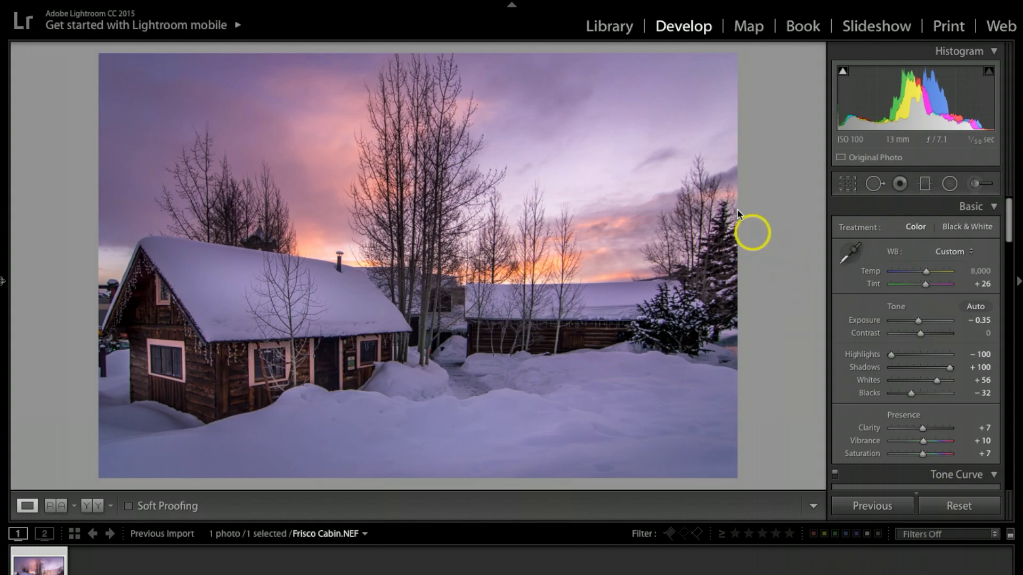
Show the photo info overlay and compare the original and edited photo side by side, then return to the single view.
key("i")
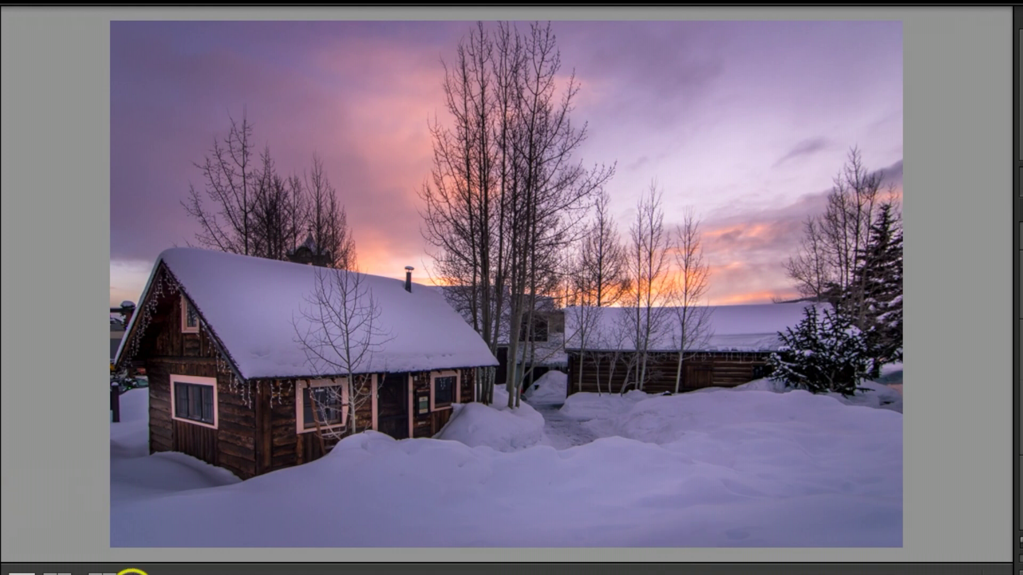
left_click(108, 573)
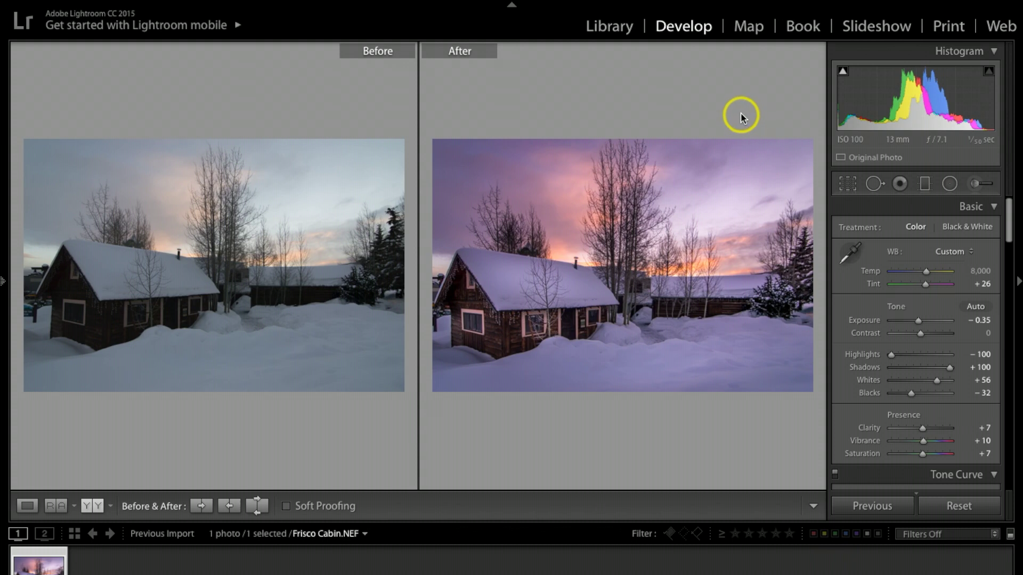
left_click(27, 506)
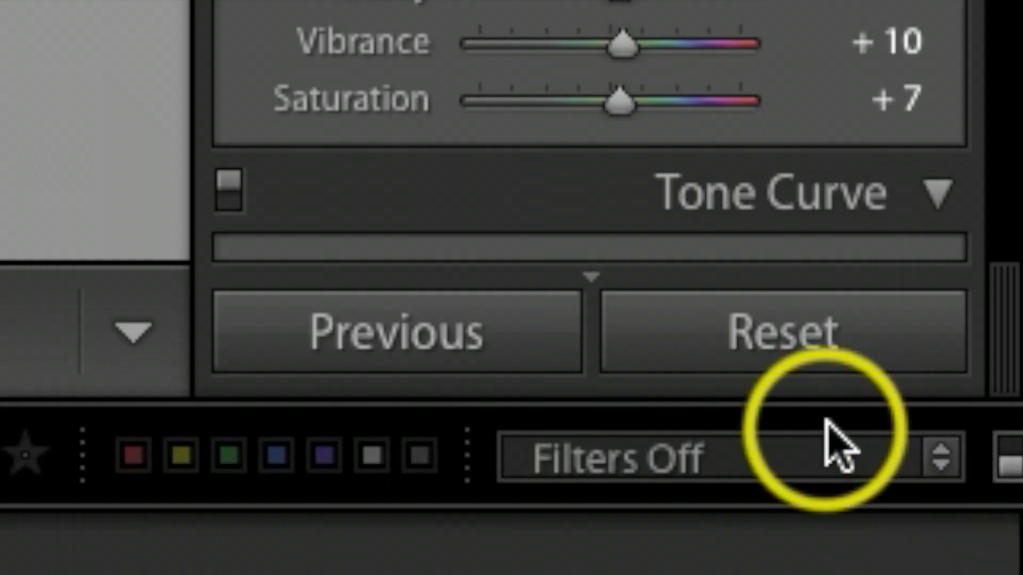
Reset all edits to the original raw and shift Tint toward magenta to +33.
left_click(796, 341)
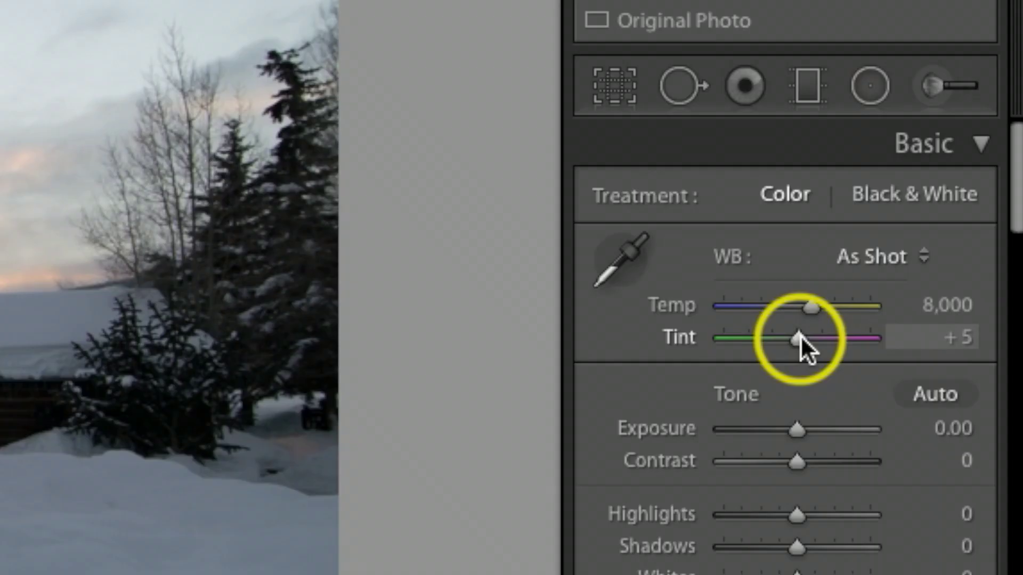
left_click_drag(922, 283, 923, 283)
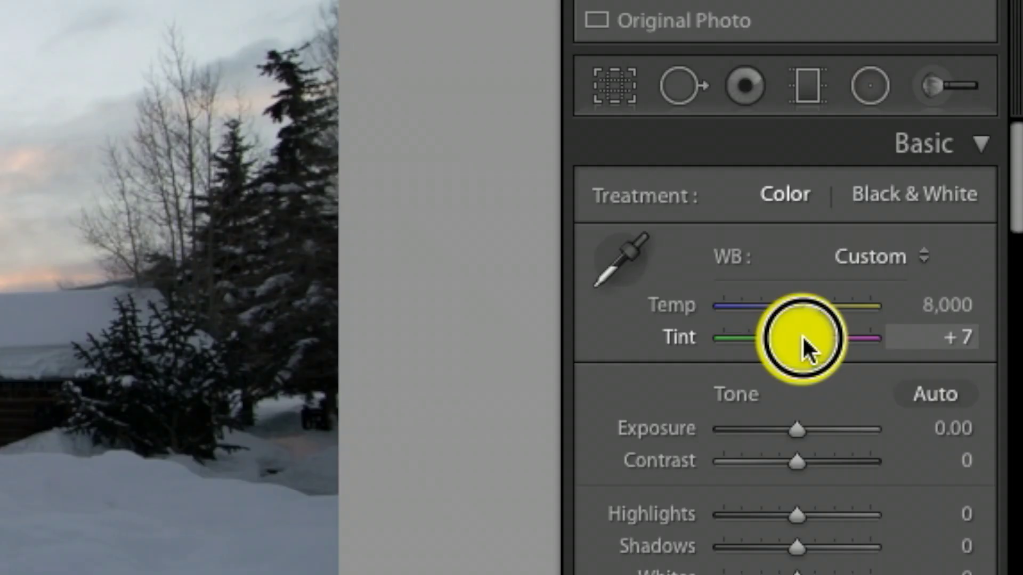
mouse_move(803, 335)
left_mouse_down()
mouse_move(825, 334)
mouse_move(814, 335)
left_mouse_up()
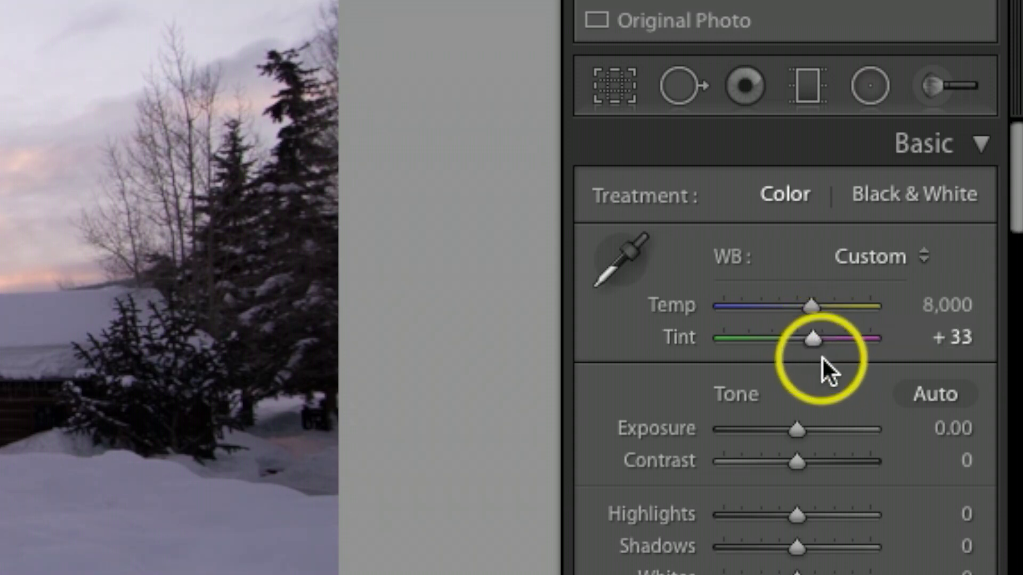
Pull Highlights all the way down to −100 to recover the sky.
scroll(824, 365, "down", 2)
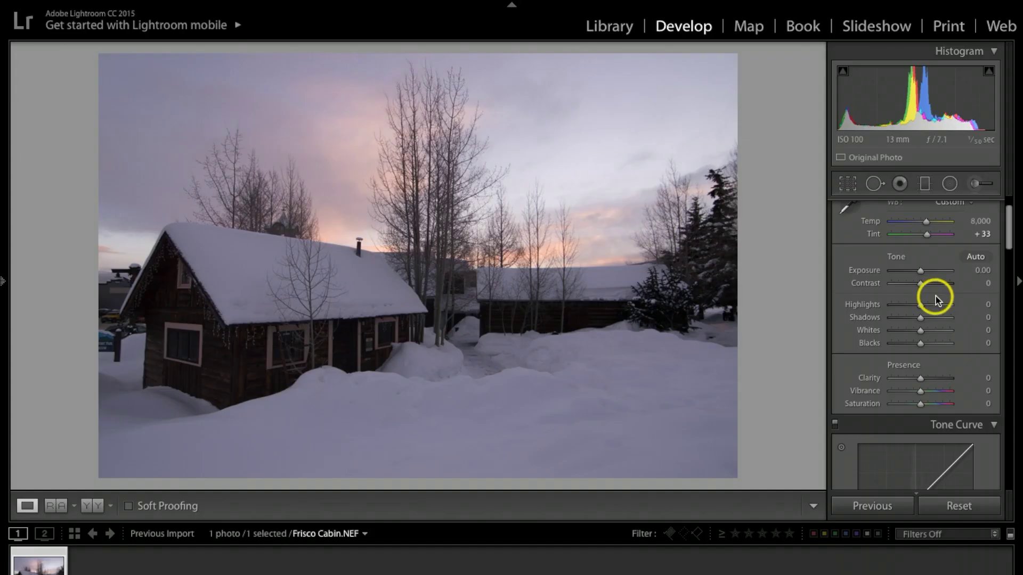
scroll(936, 298, "down", 1)
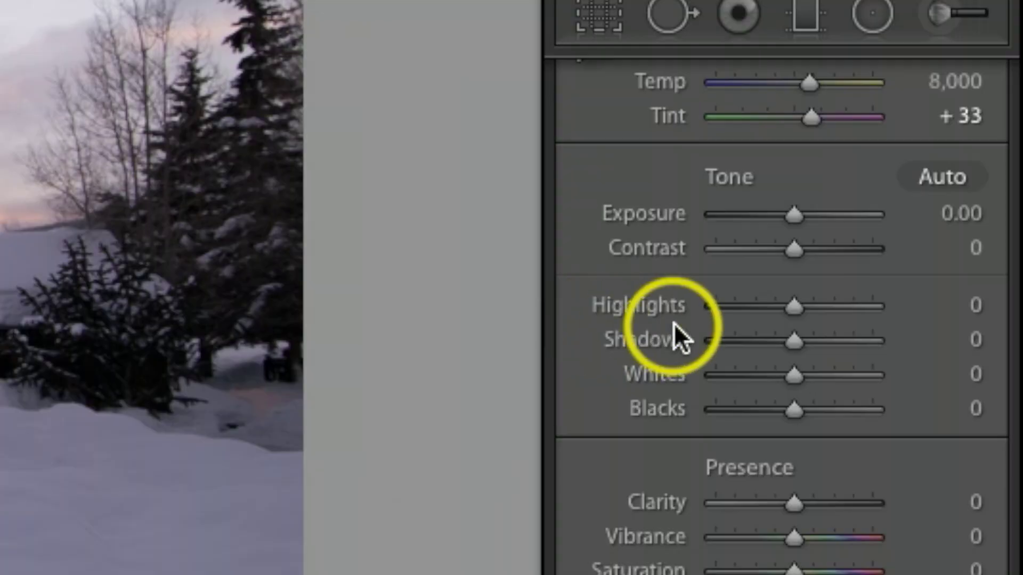
left_click_drag(804, 320, 760, 321)
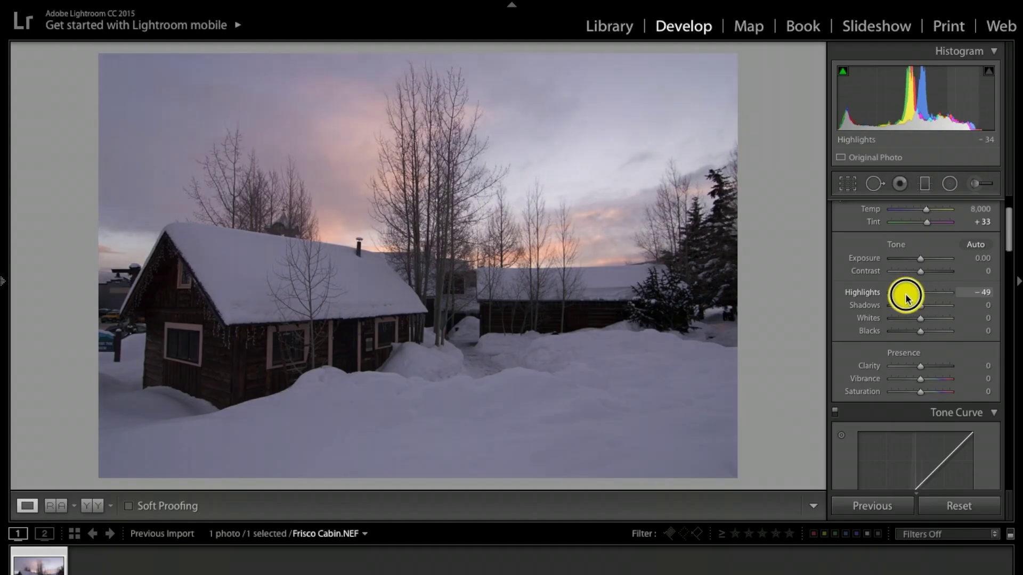
left_click_drag(907, 298, 965, 305)
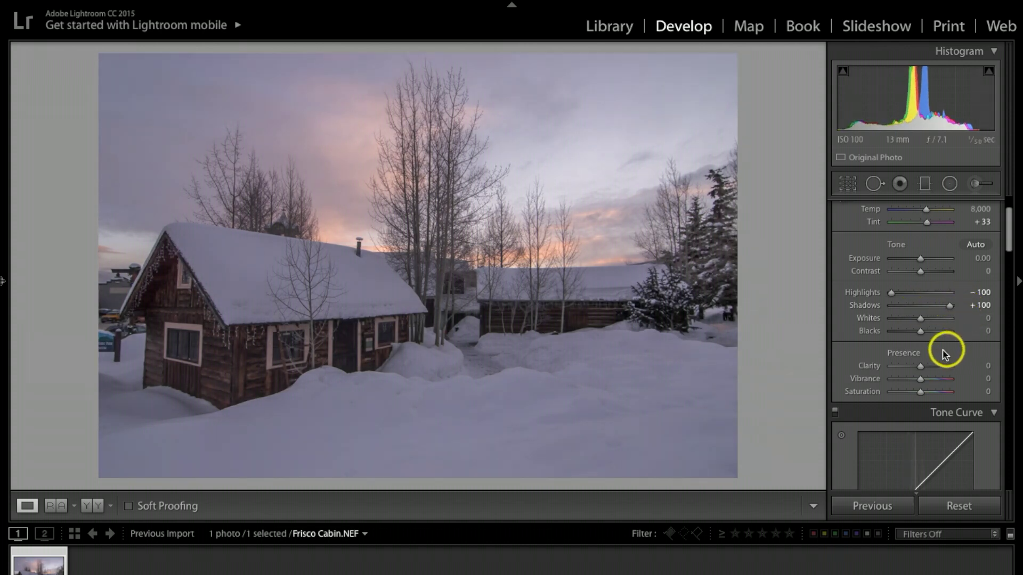
scroll(900, 333, "down", 1)
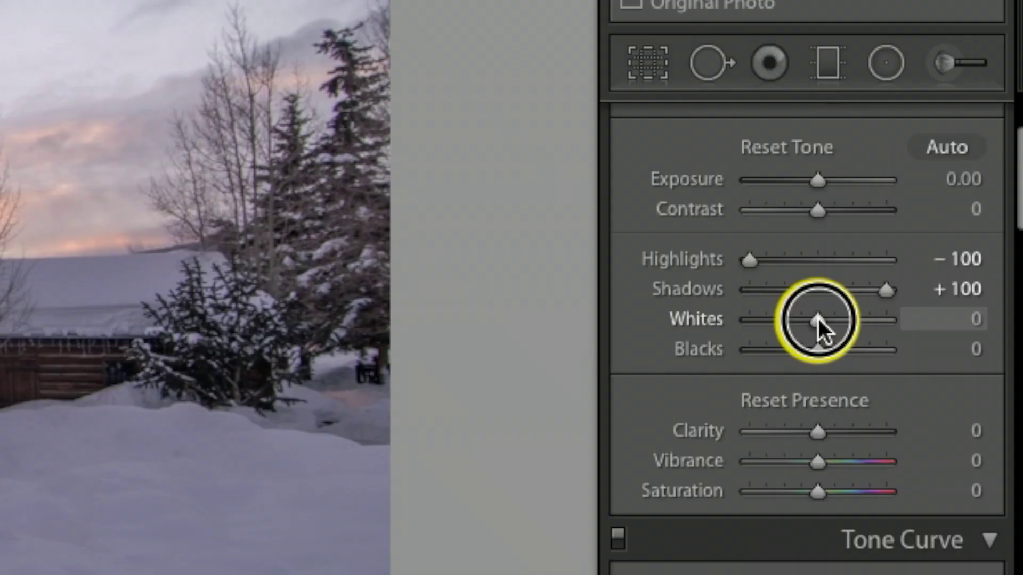
Brighten Whites up to +61 while watching the clipping preview.
left_click(921, 293, "alt")
left_click_drag(819, 318, 836, 319)
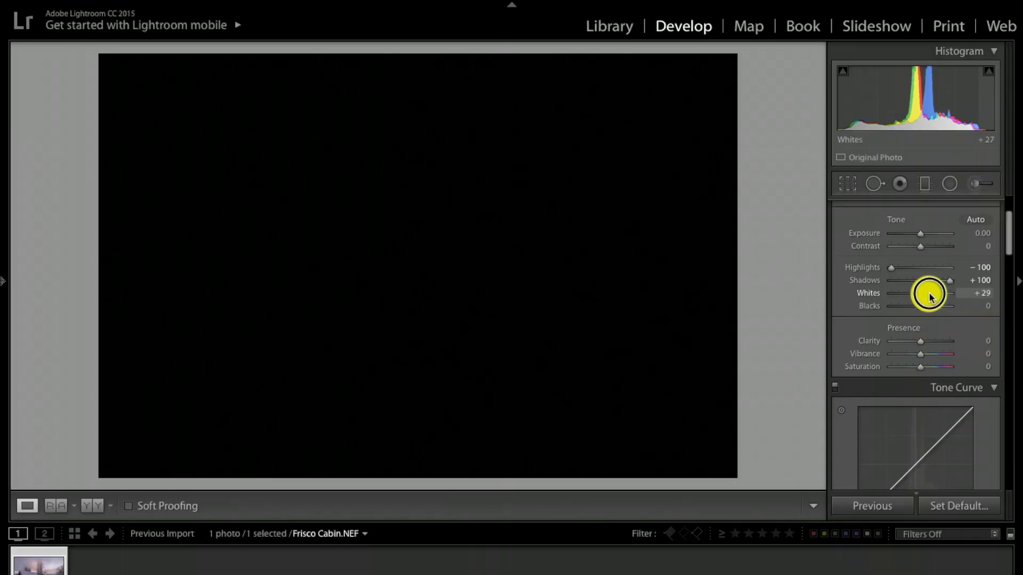
left_click_drag(930, 297, 940, 297)
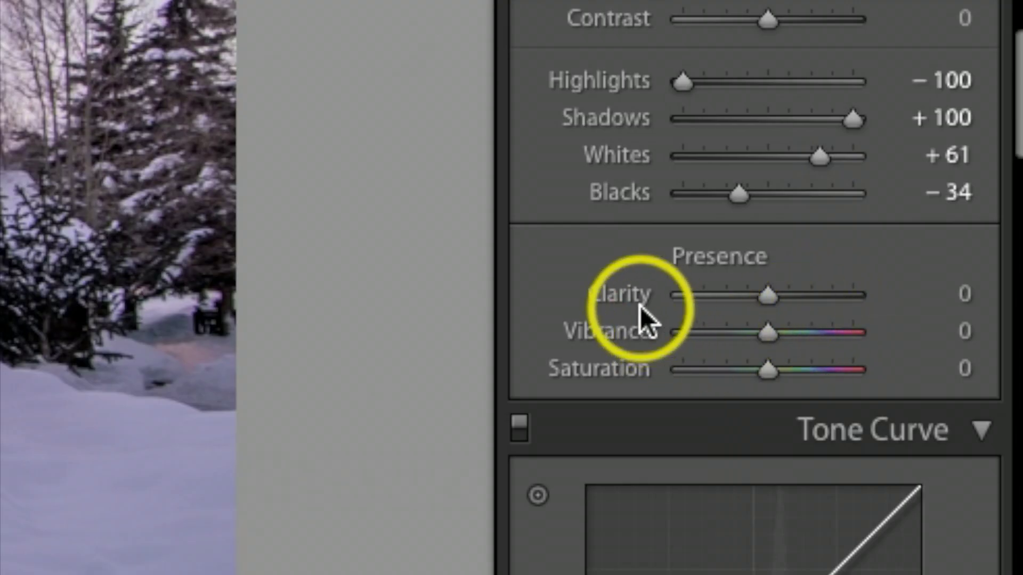
Bring up the HSL panel's per-colour Saturation sliders.
scroll(682, 341, "down", 2)
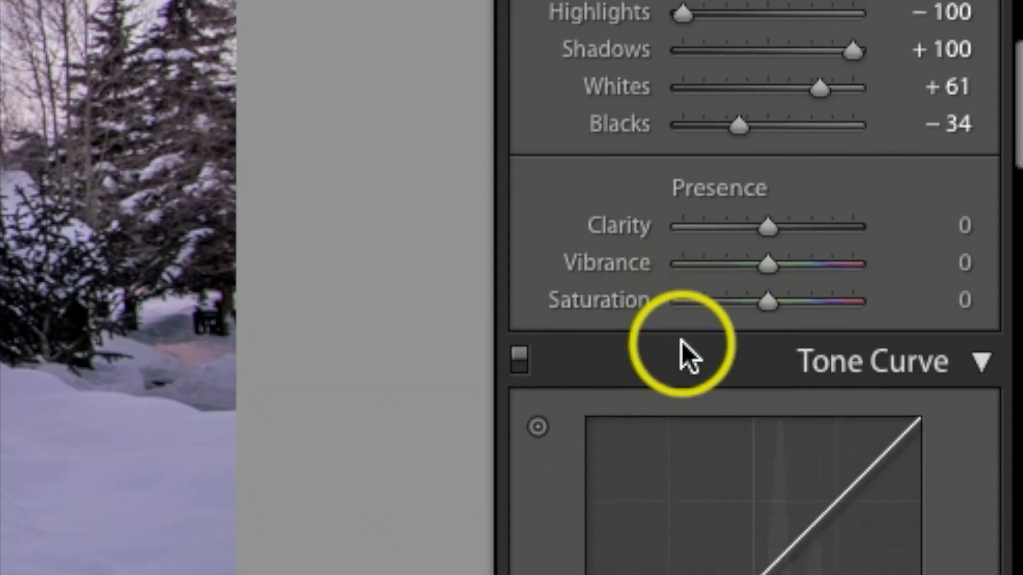
scroll(682, 341, "down", 8)
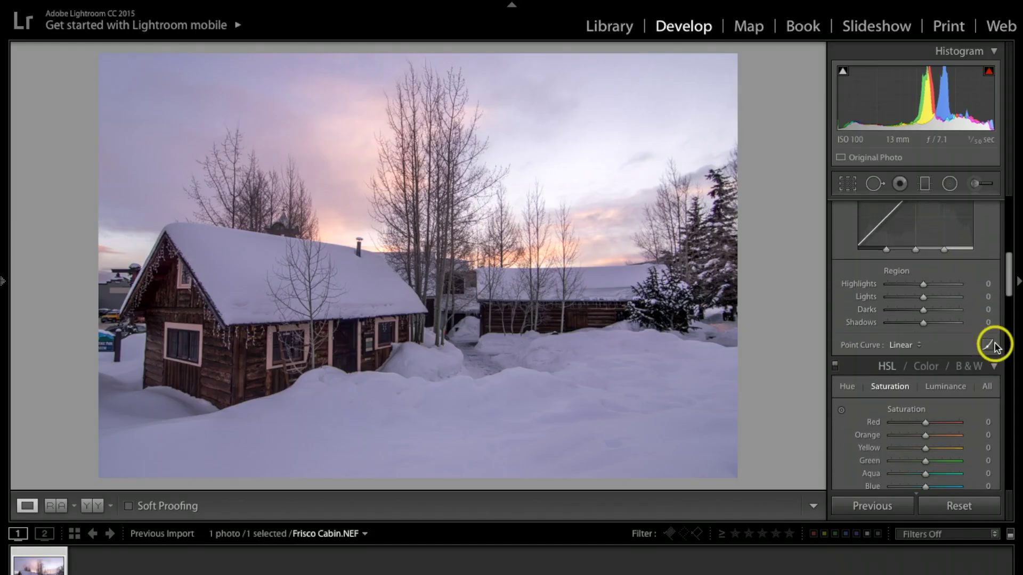
scroll(994, 346, "down", 4)
left_click(980, 249)
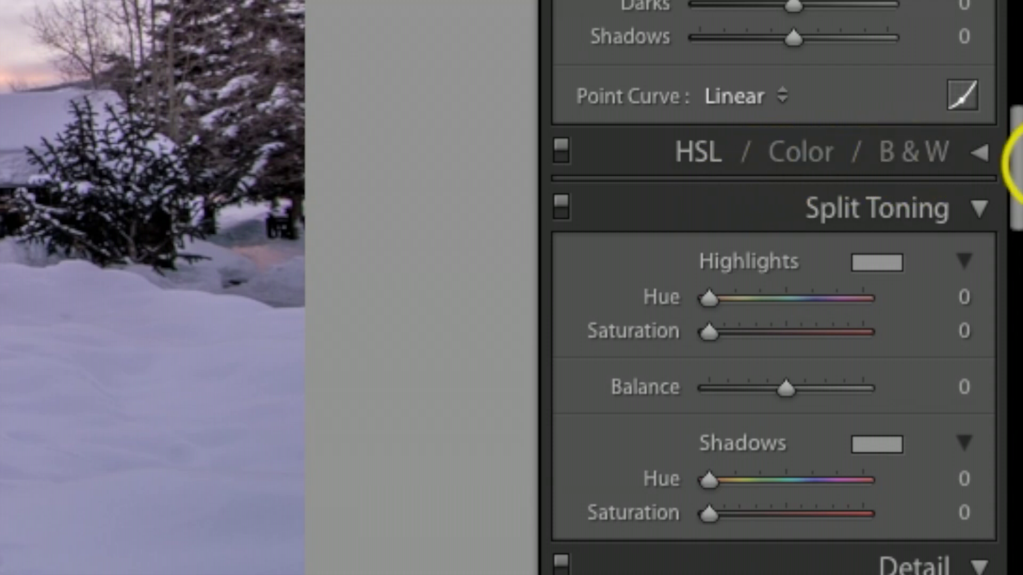
left_click(981, 153)
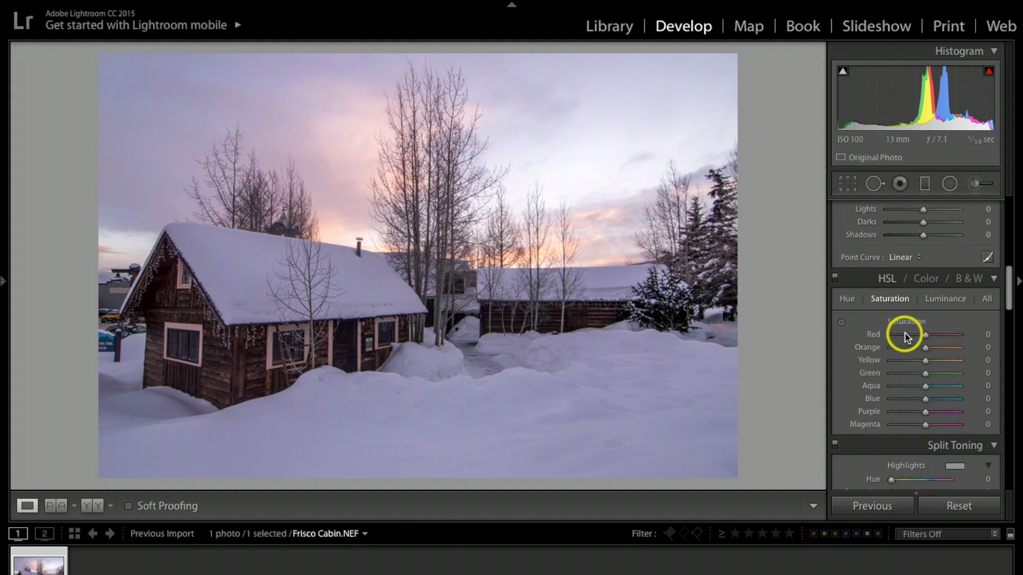
Boost colour saturation: Red +20, Yellow +18, Green +47.
scroll(904, 335, "down", 1)
left_click_drag(926, 321, 932, 320)
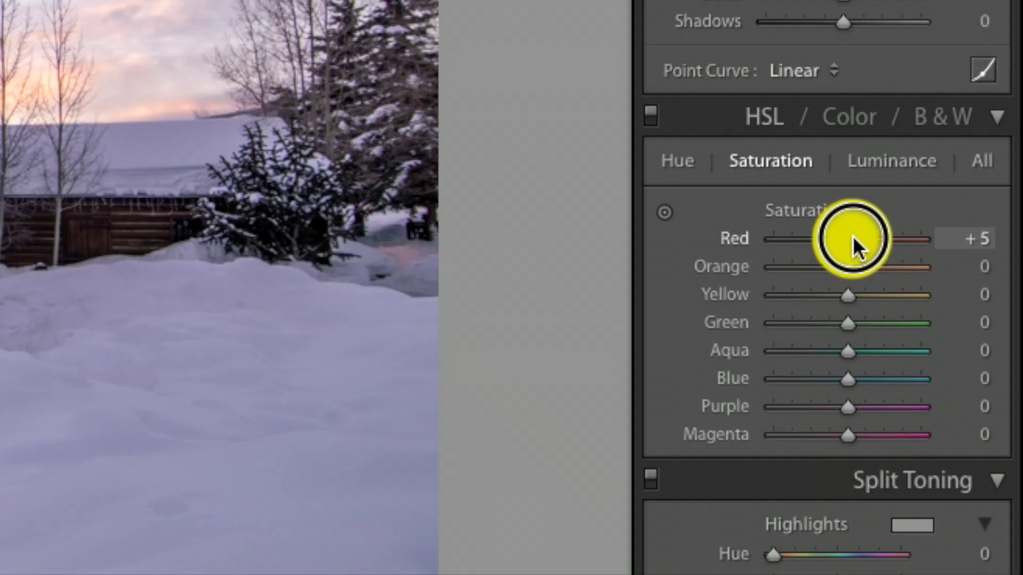
left_click_drag(864, 234, 862, 235)
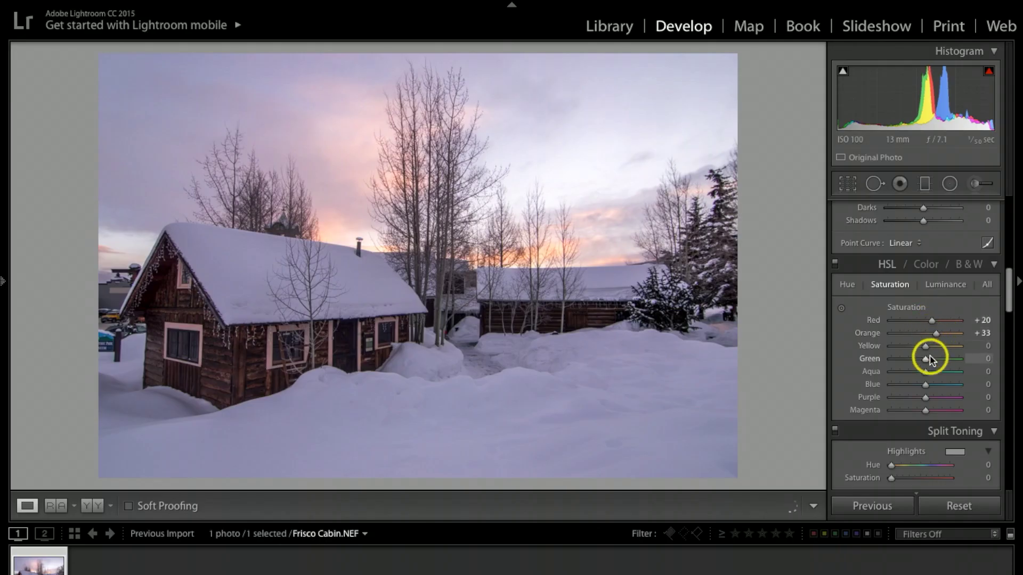
left_click_drag(926, 352, 927, 351)
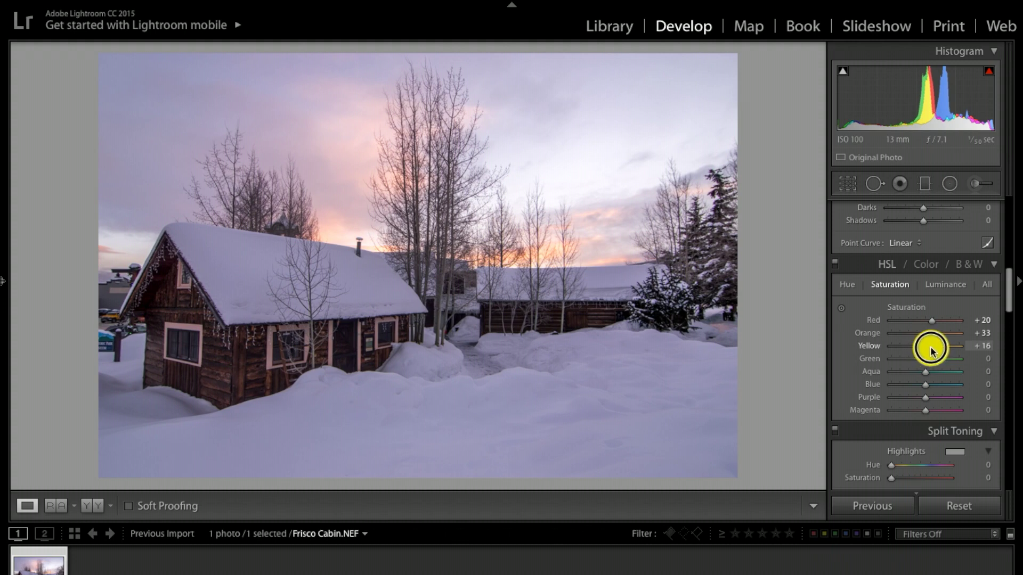
left_click_drag(934, 350, 932, 379)
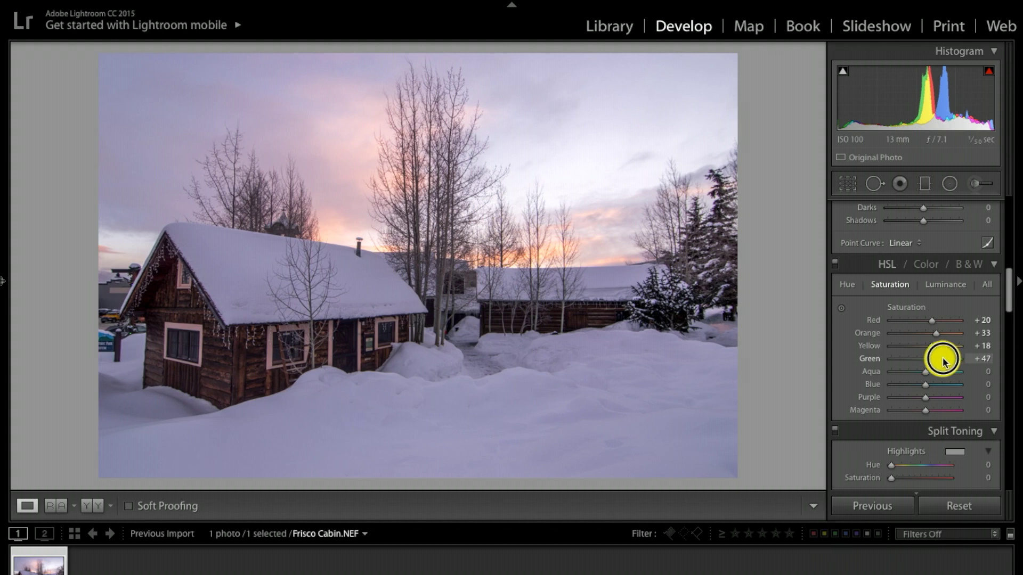
left_click_drag(943, 362, 932, 388)
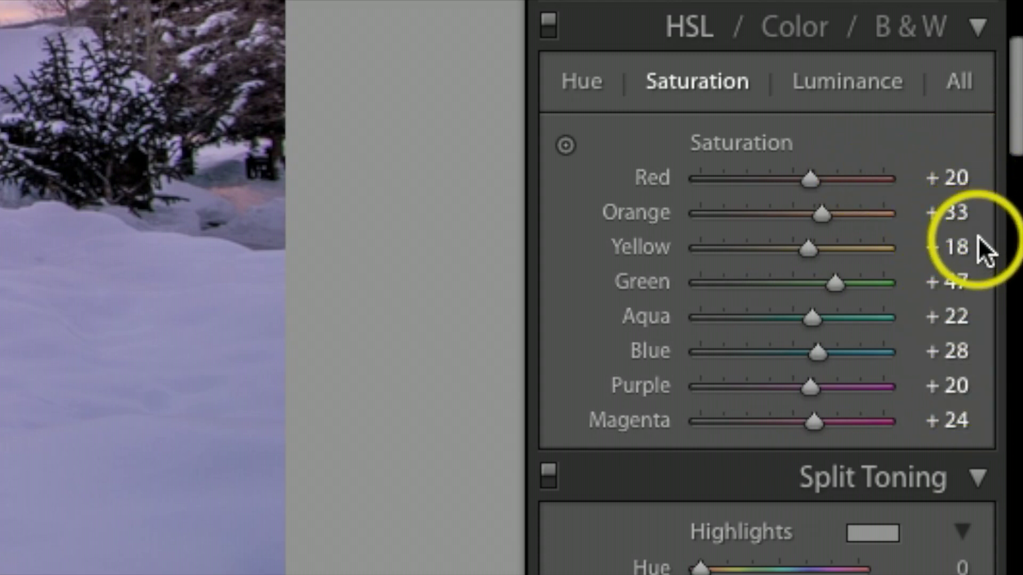
Set Split Toning highlights to Saturation 7 and Hue 325 for a pink cast.
scroll(905, 323, "down", 3)
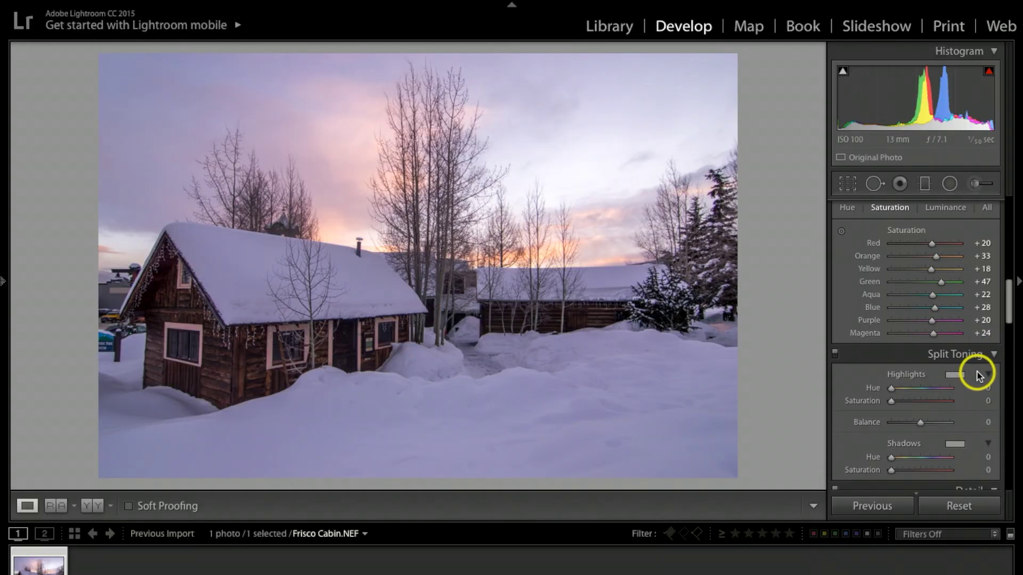
scroll(979, 376, "down", 2)
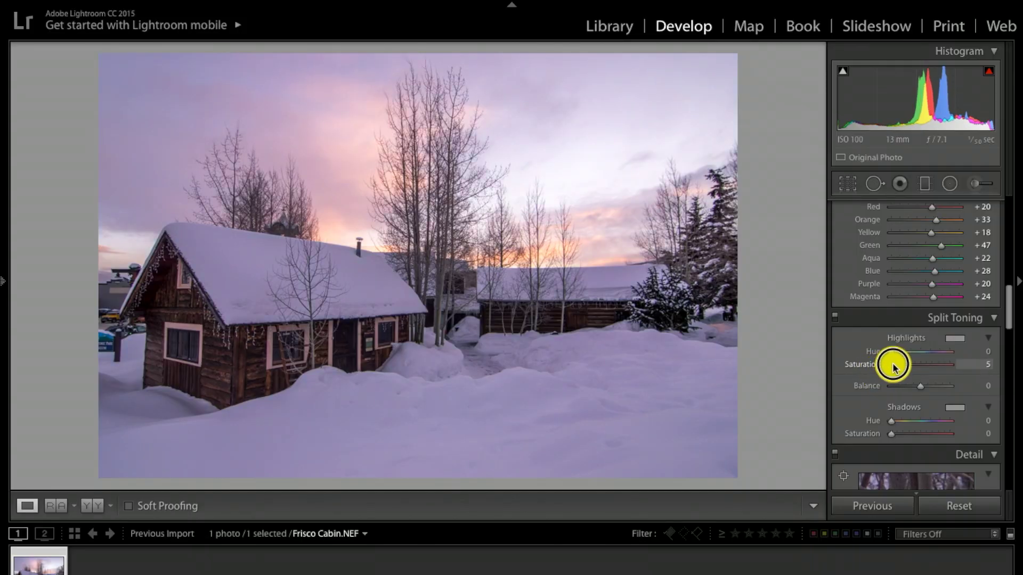
left_click_drag(895, 367, 894, 366)
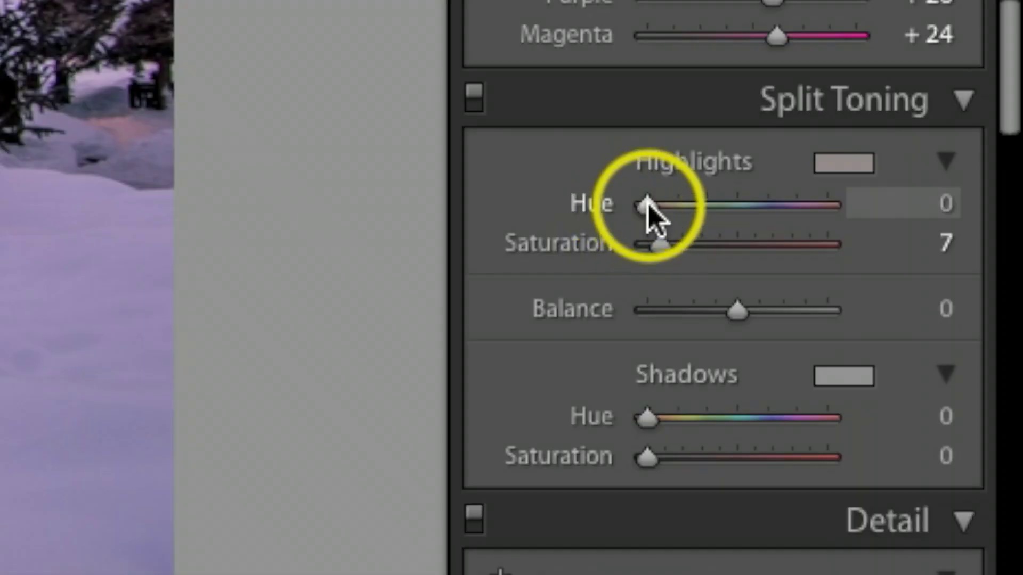
left_click_drag(891, 352, 906, 353)
left_click_drag(696, 210, 838, 236)
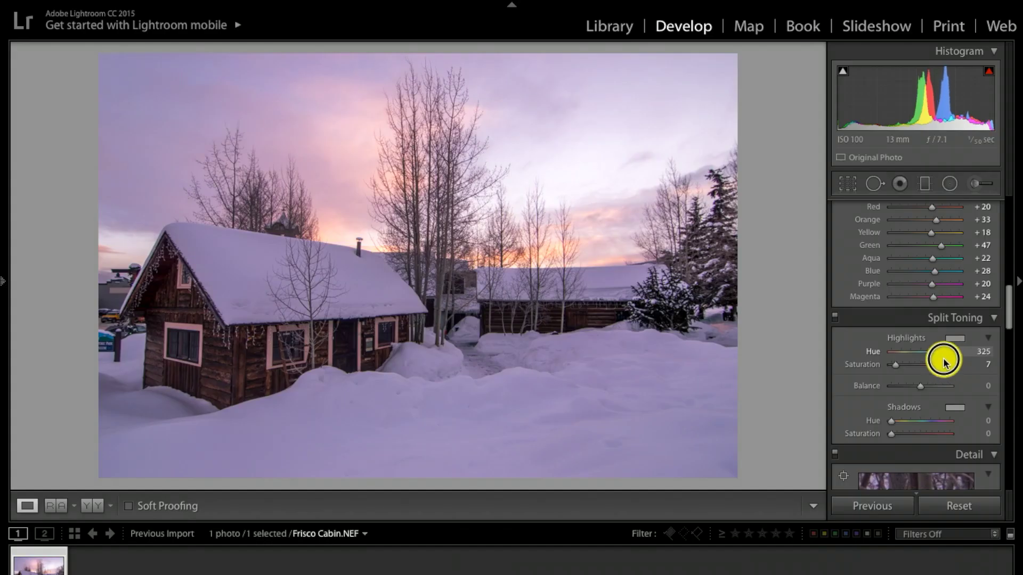
left_click_drag(944, 362, 941, 362)
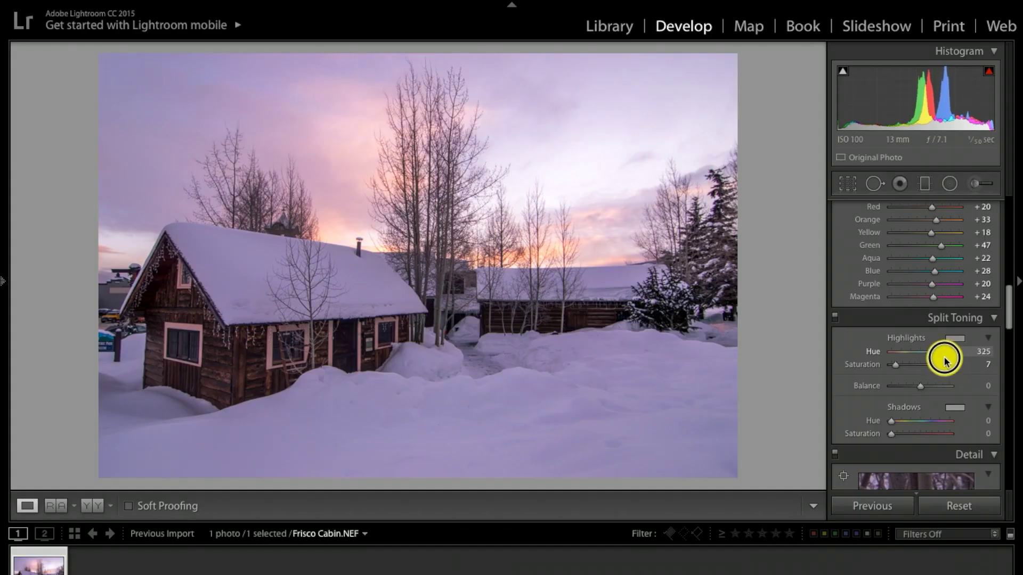
scroll(944, 388, "down", 10)
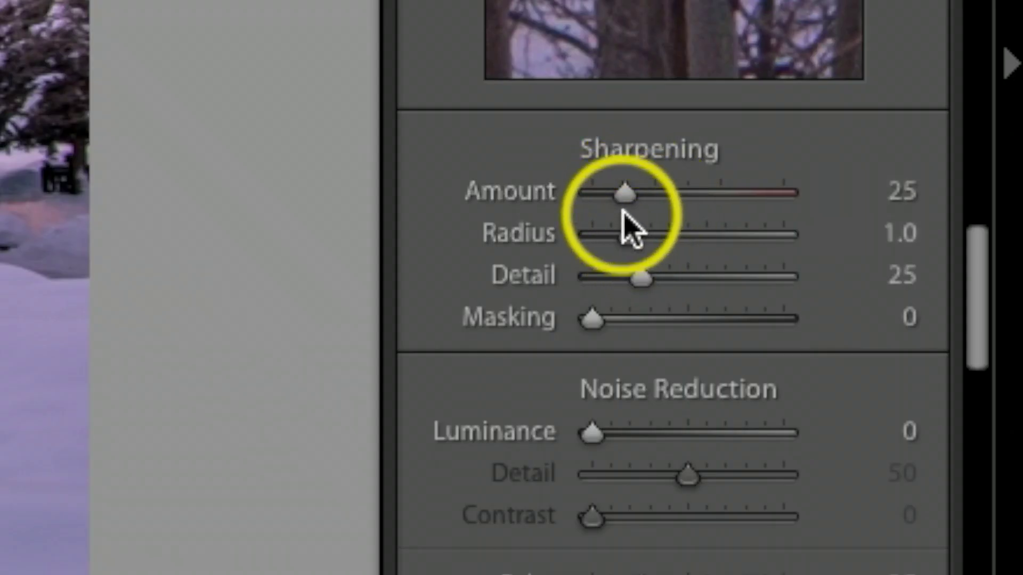
Set Sharpening Amount to 55 with Masking 21, and add slight Luminance noise reduction.
left_click_drag(624, 193, 663, 189)
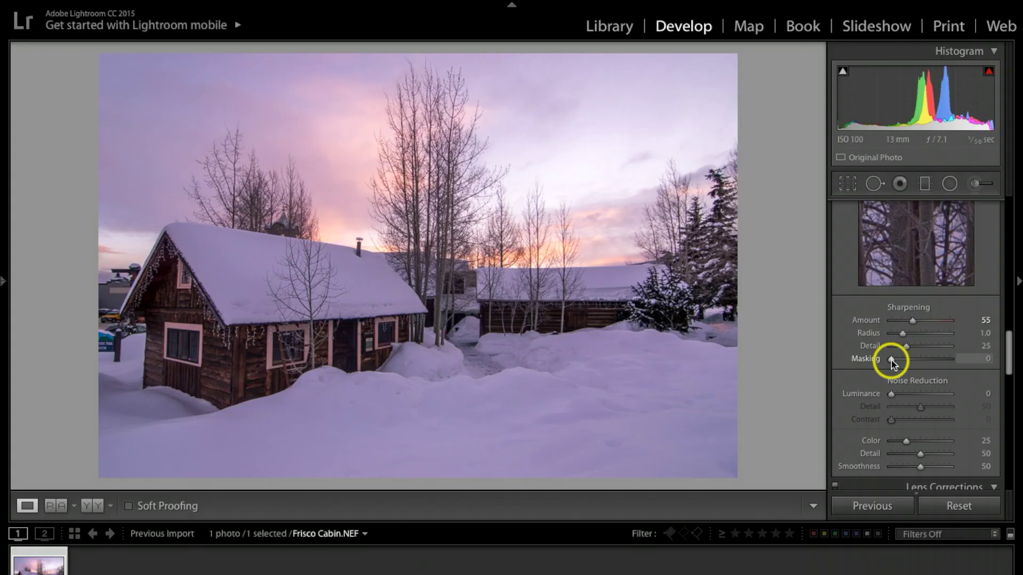
key("alt")
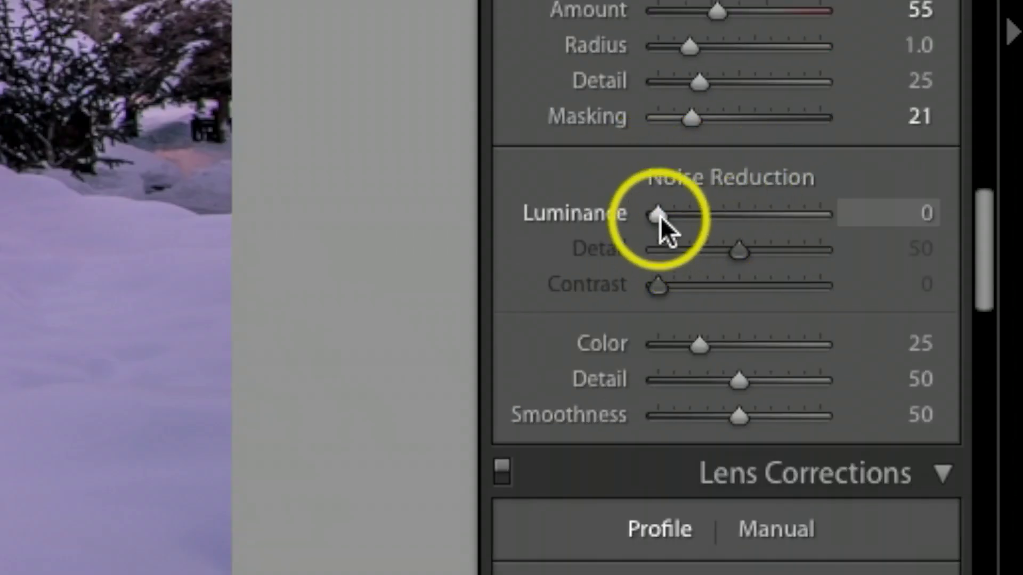
left_click_drag(661, 216, 684, 212)
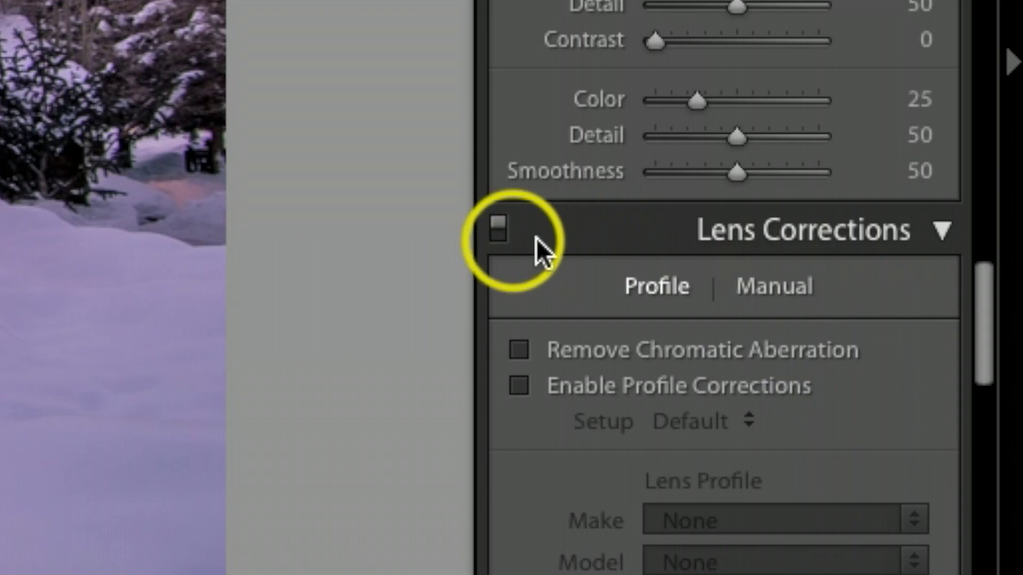
Enable lens profile corrections for the Tokina lens, toggling them off and on to compare.
left_click(932, 231)
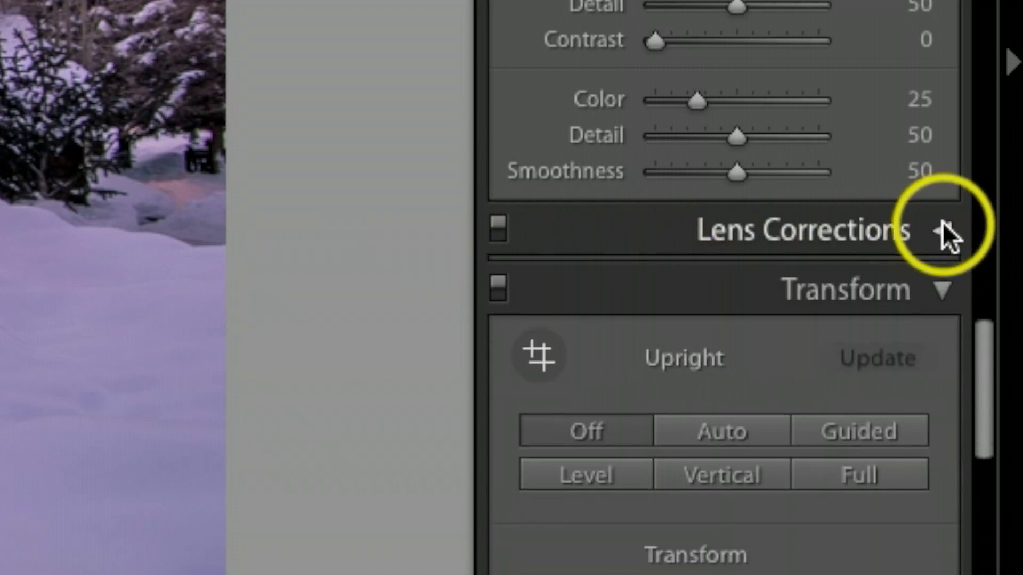
left_click(938, 226)
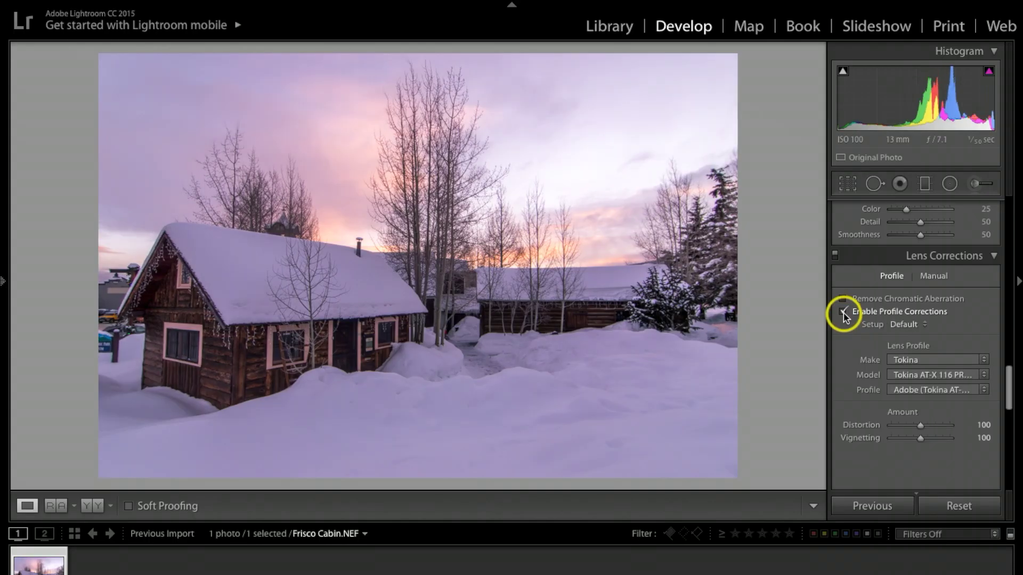
left_click(843, 313)
left_click(843, 313)
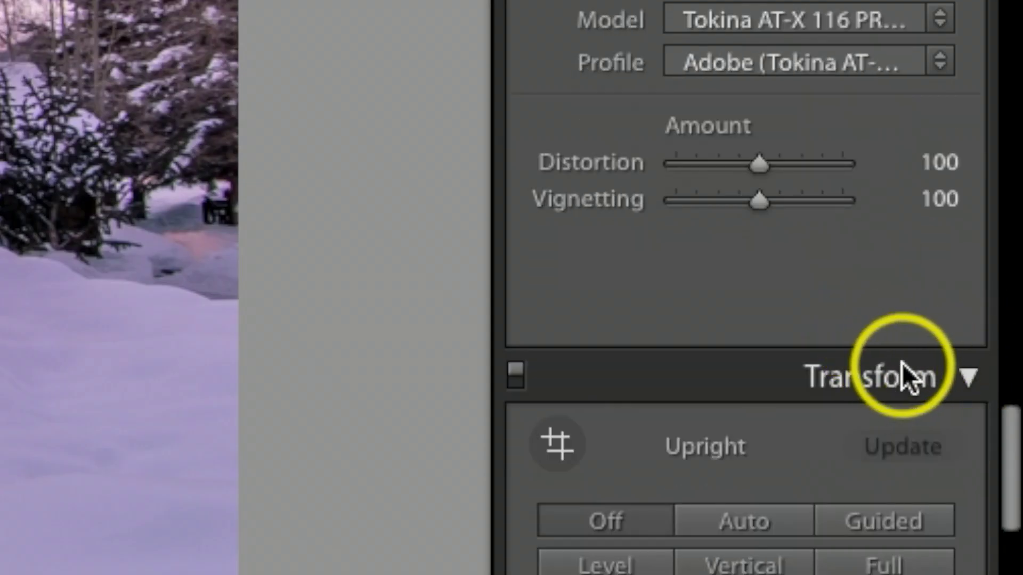
Apply Upright Auto perspective correction in the Transform panel.
scroll(903, 364, "down", 3)
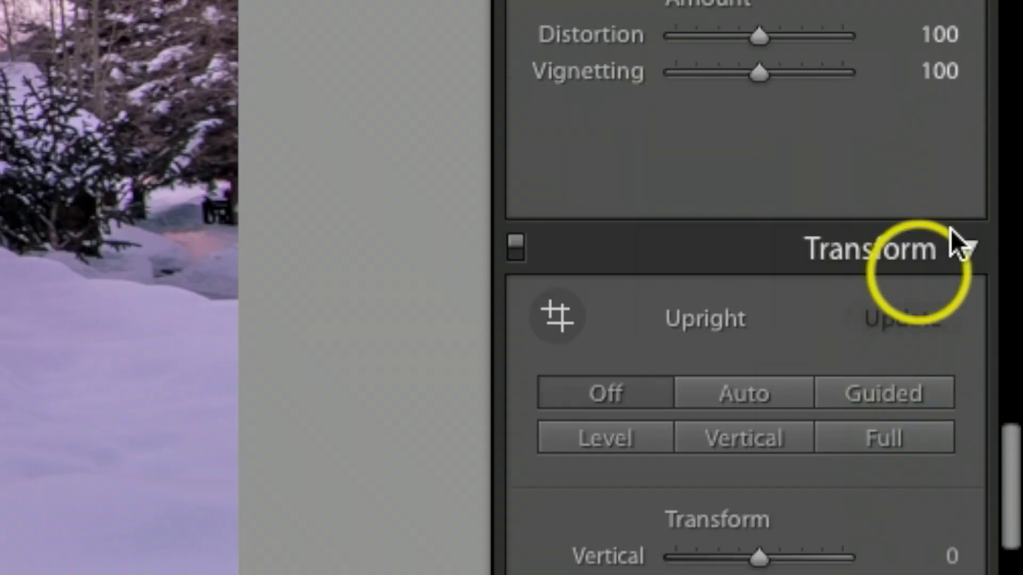
left_click(755, 398)
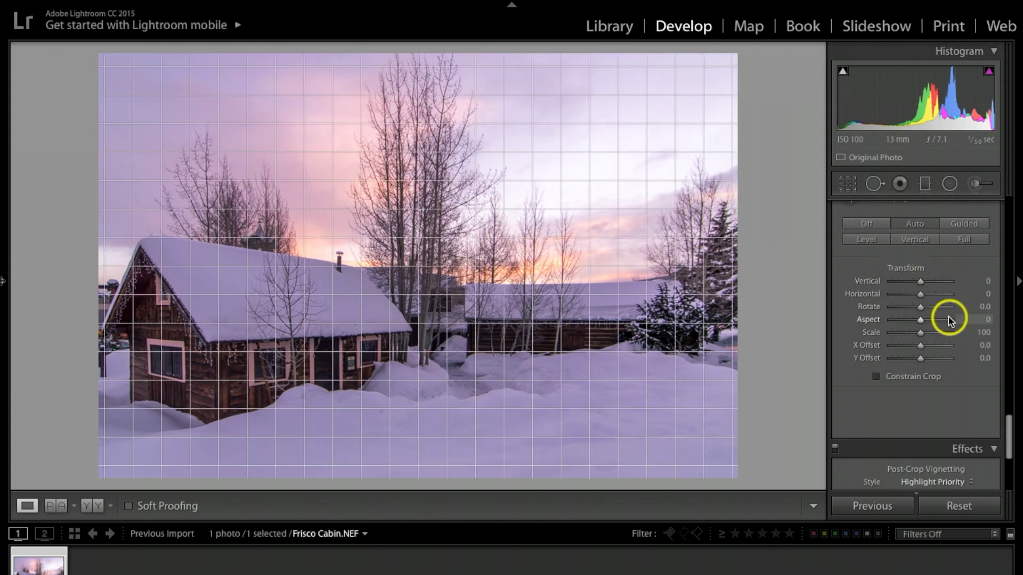
Set Post-Crop Vignetting Amount to −7 and Dehaze to +10.
scroll(947, 320, "down", 5)
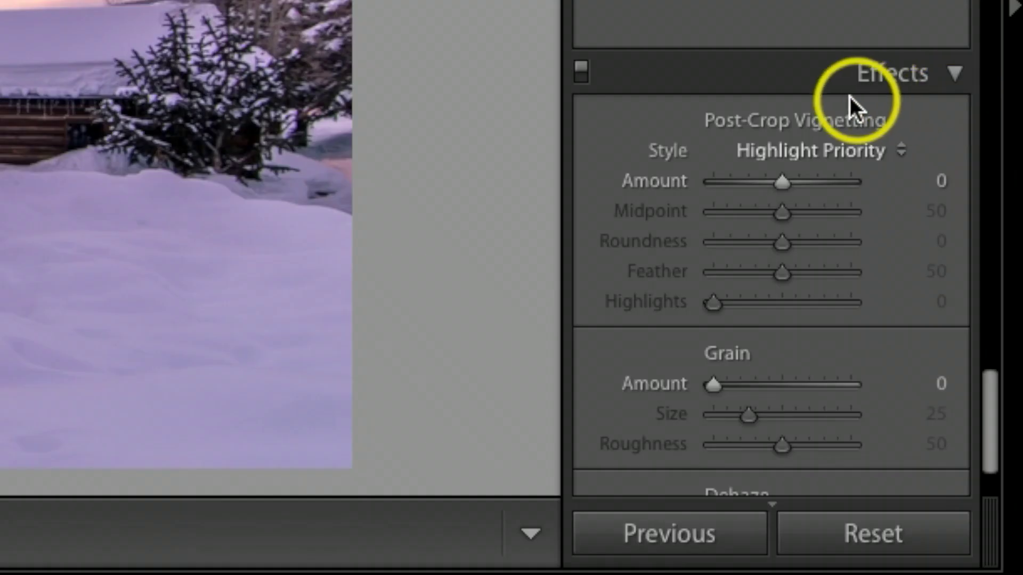
left_click(954, 74)
left_click(954, 408)
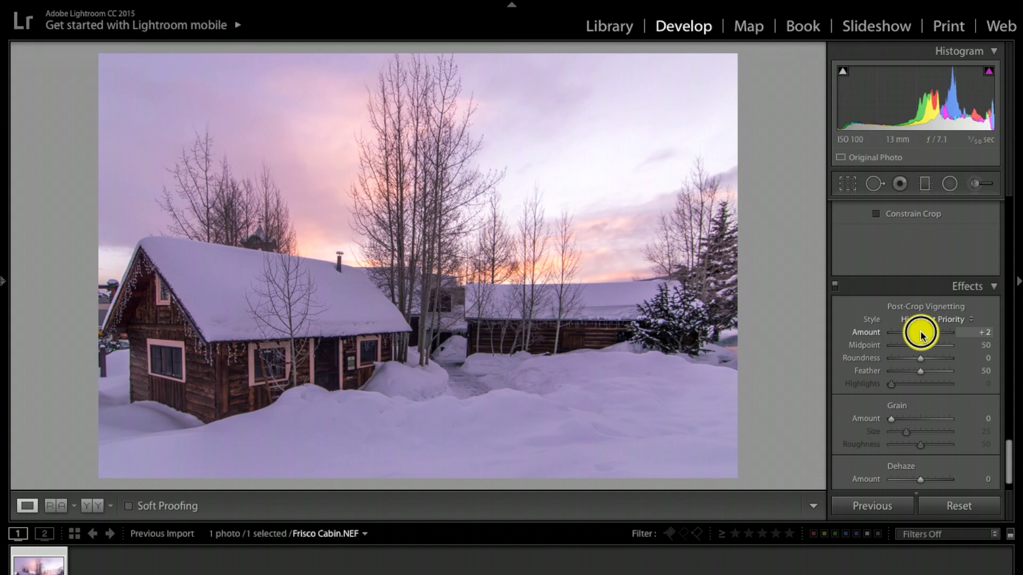
key("Down")
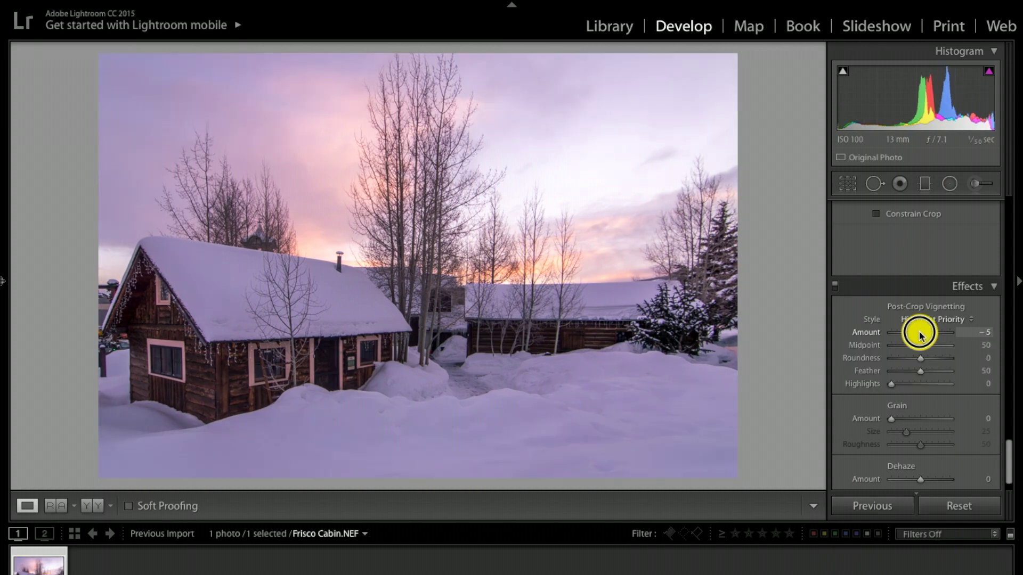
scroll(953, 469, "down", 2)
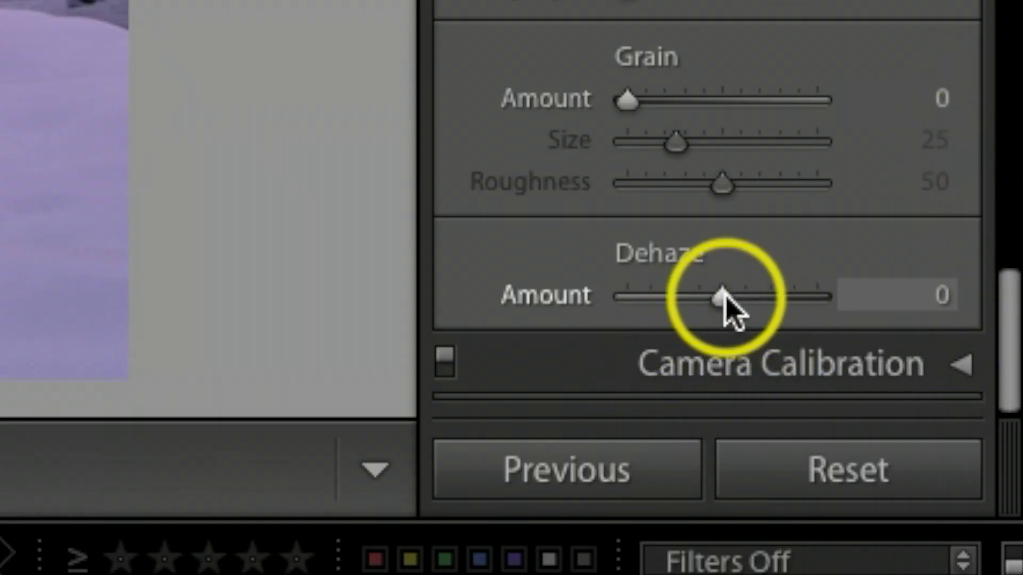
left_click_drag(724, 294, 734, 295)
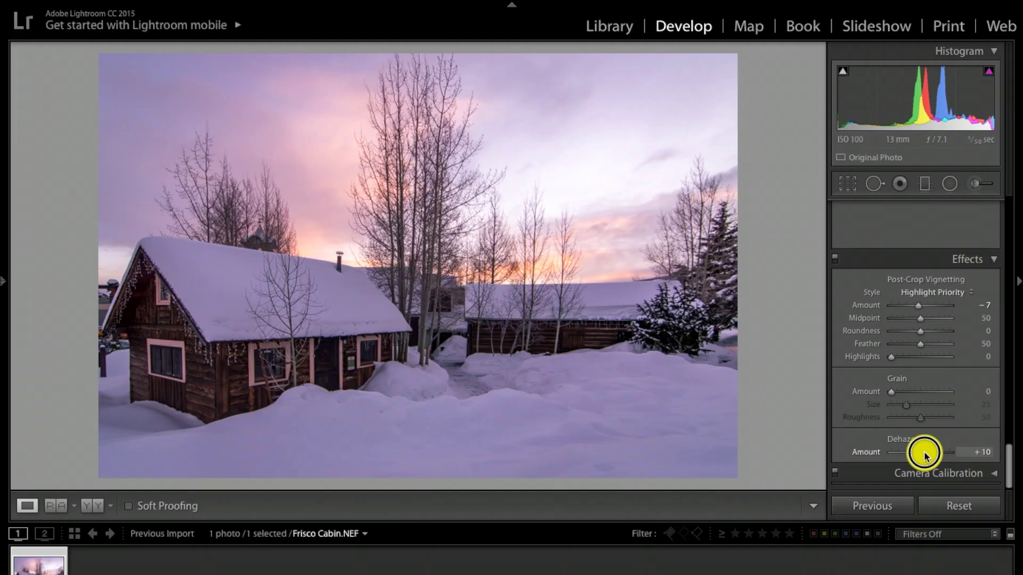
scroll(954, 265, "up", 10)
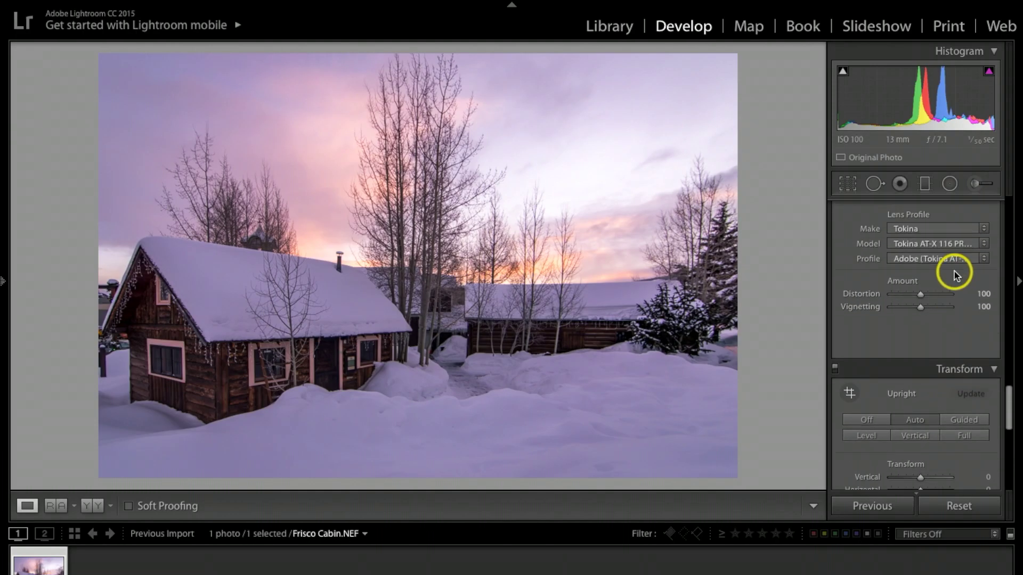
Raise Clarity to +12 and Vibrance to +7.
scroll(956, 272, "up", 15)
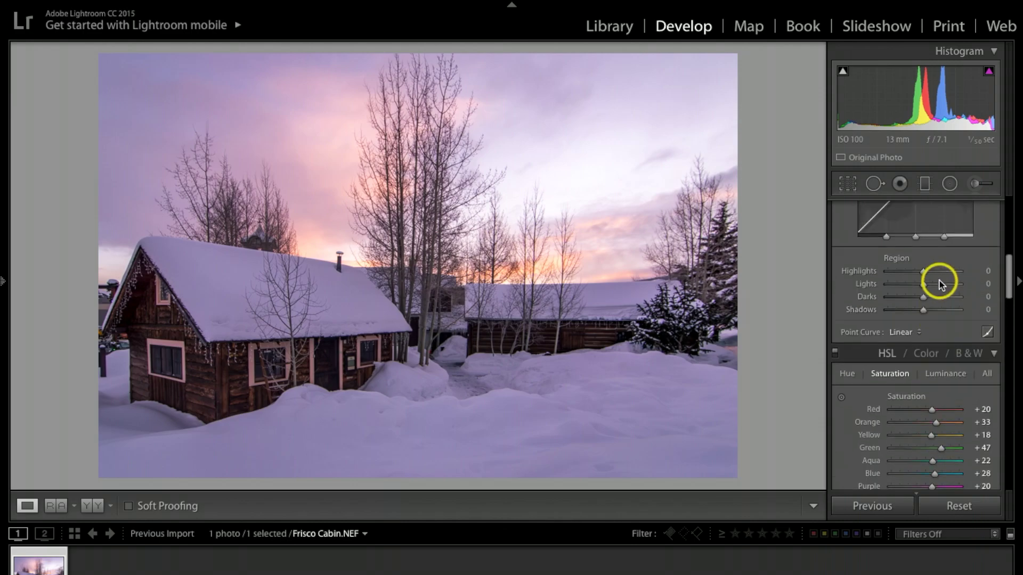
scroll(941, 285, "up", 3)
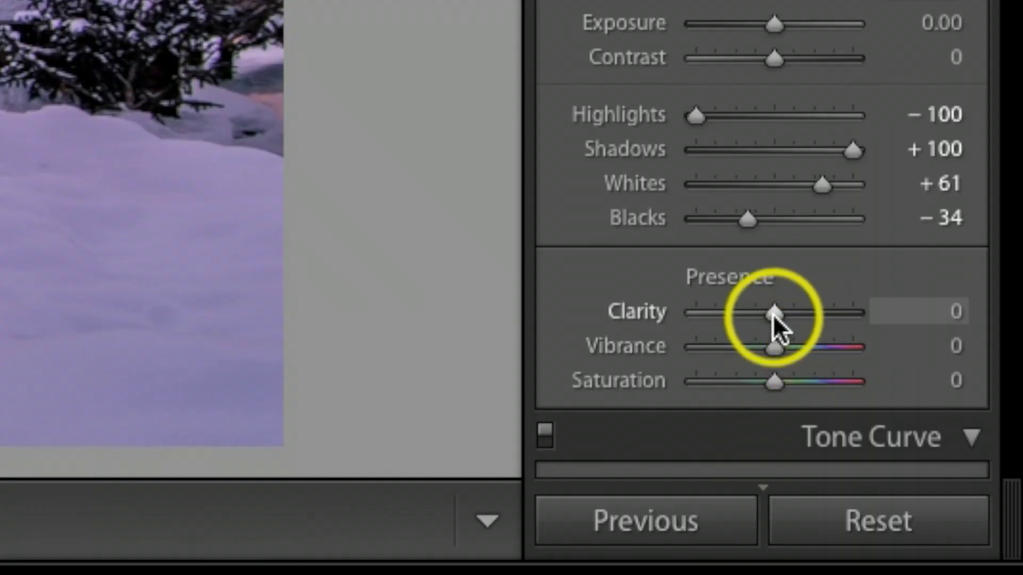
left_click_drag(773, 314, 782, 315)
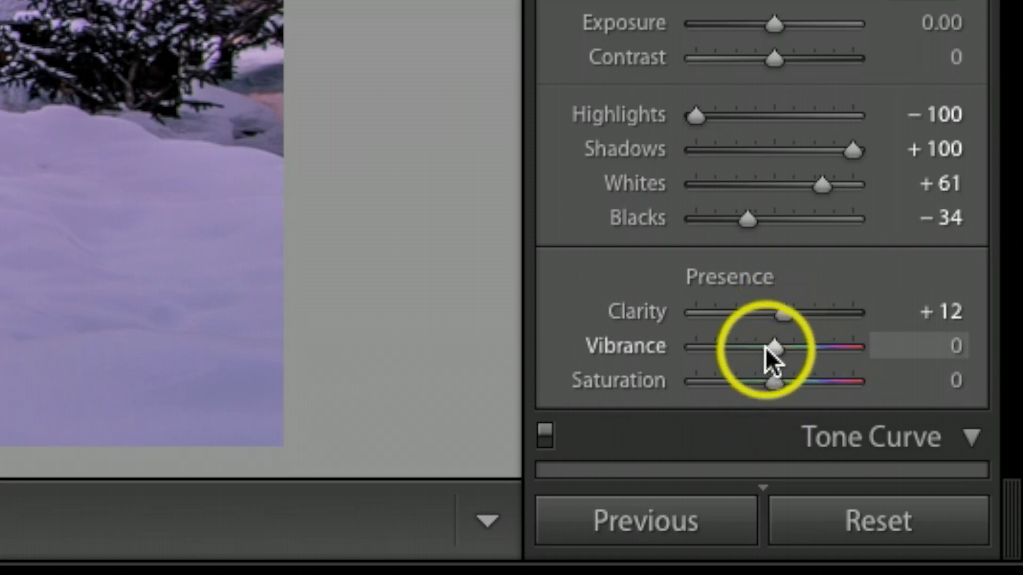
left_click_drag(772, 347, 781, 379)
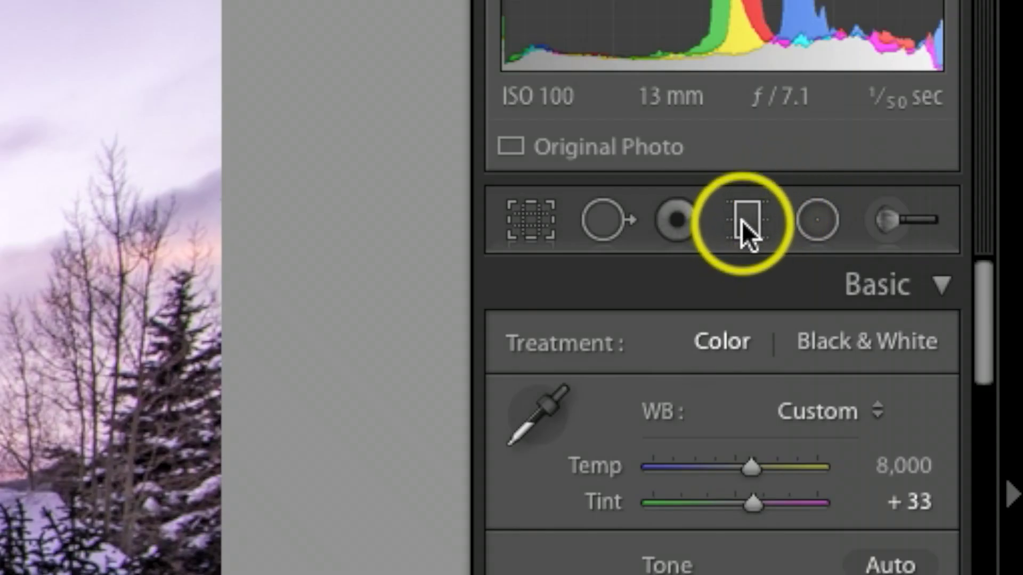
Start a new graduated filter with effects reset to zero and Exposure slightly lowered.
left_click(742, 220)
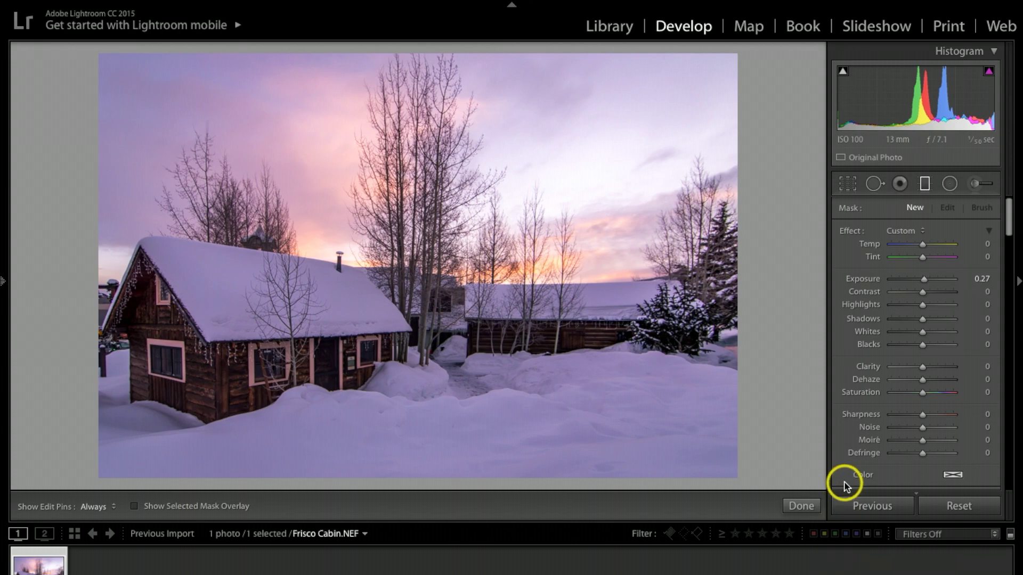
key("alt")
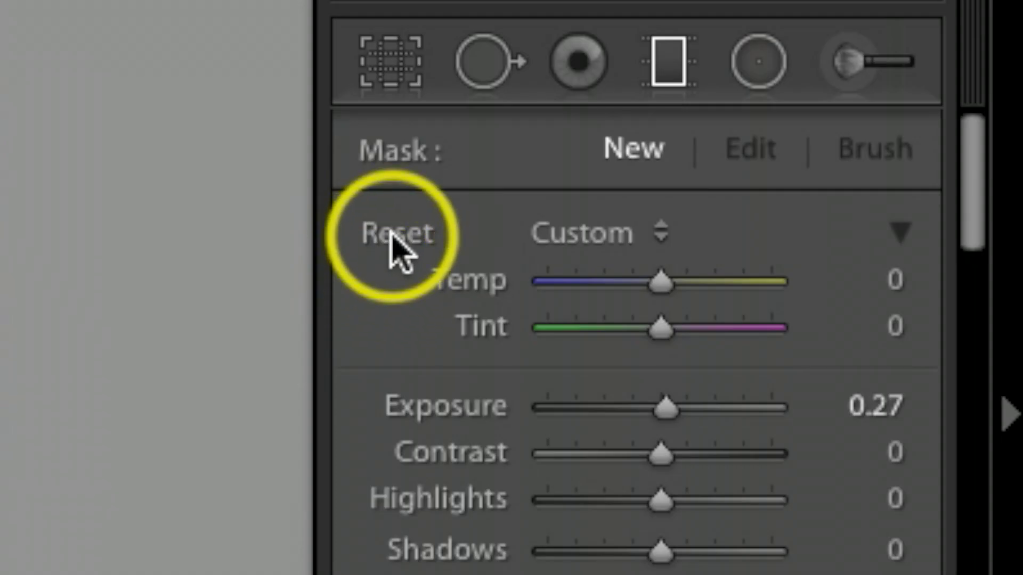
left_click(397, 235, "alt")
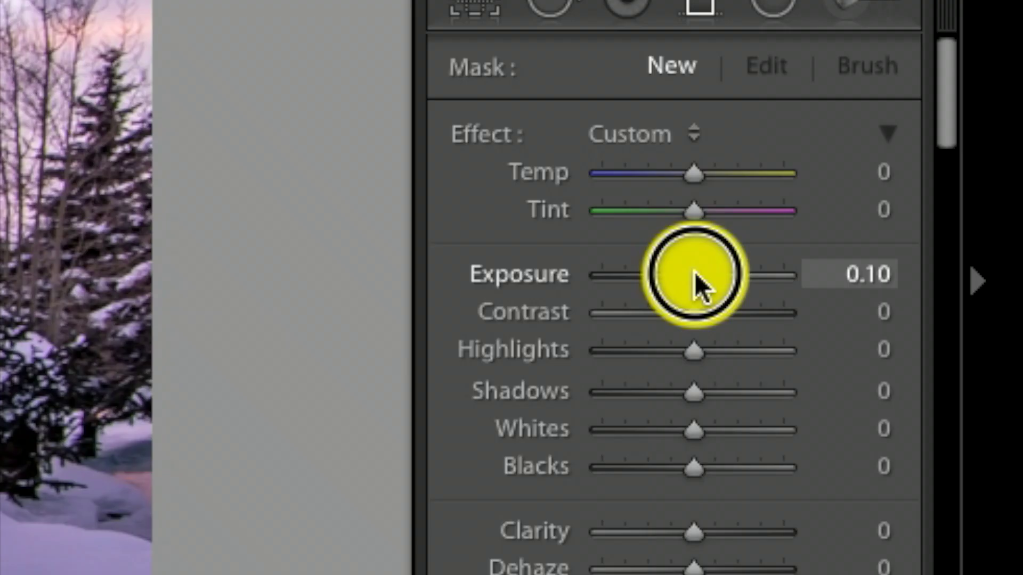
left_click_drag(695, 272, 686, 273)
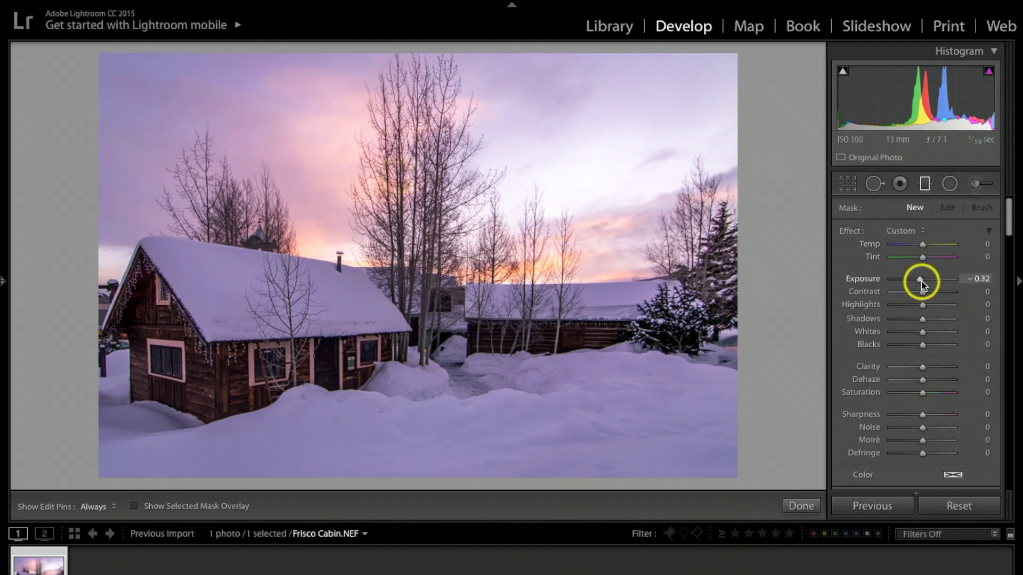
Draw the filter over the sky down to the cabins, with Exposure −0.69 and Clarity 31.
left_click_drag(417, 188, 407, 286)
left_click_drag(413, 235, 406, 265)
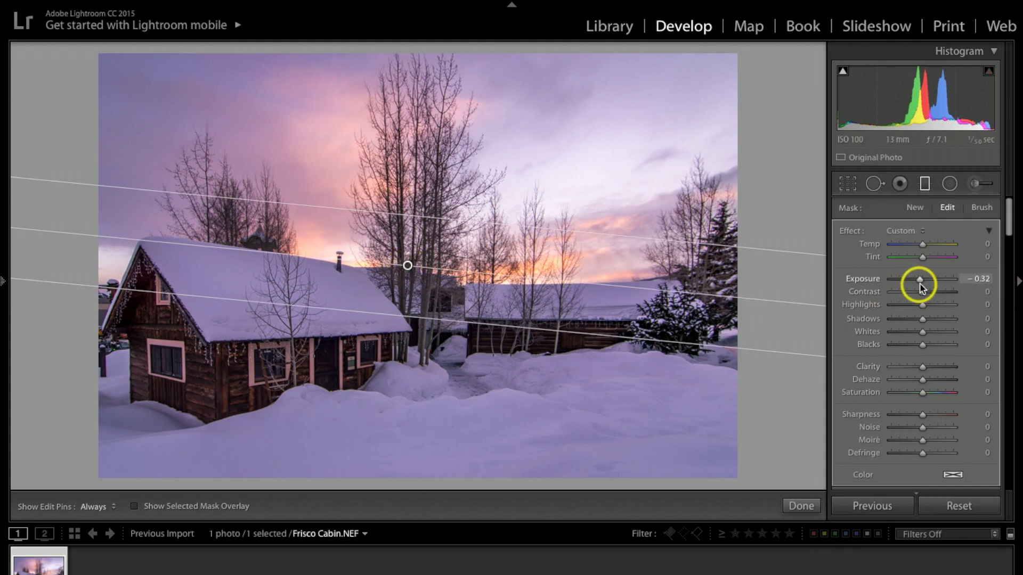
left_click_drag(921, 285, 919, 284)
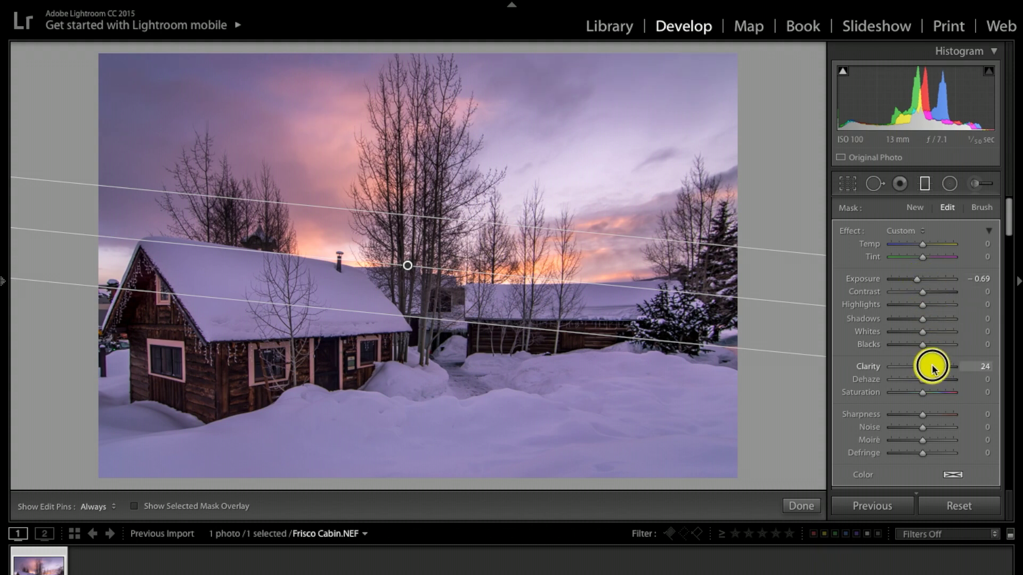
left_click_drag(933, 368, 932, 367)
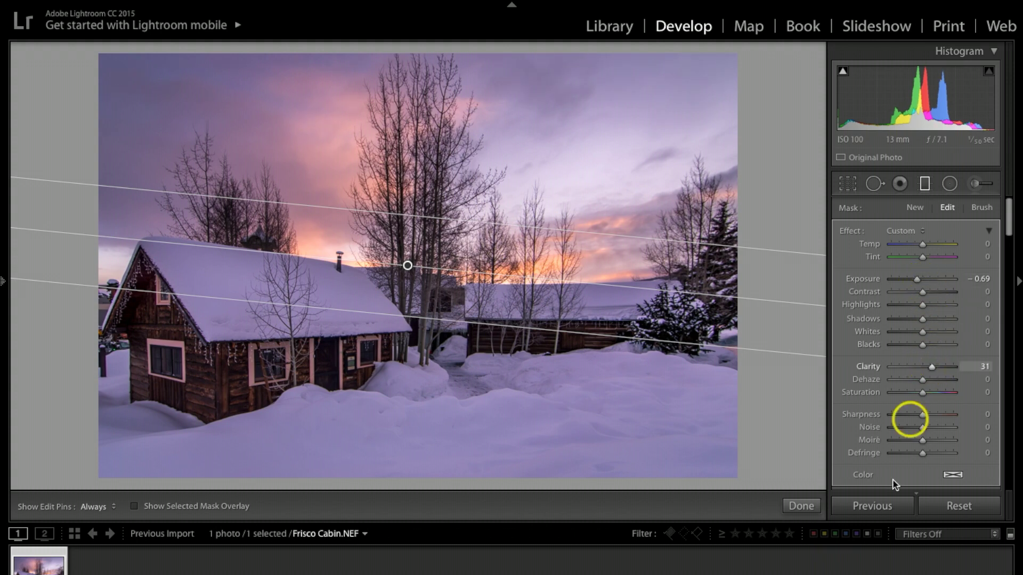
left_click(794, 506)
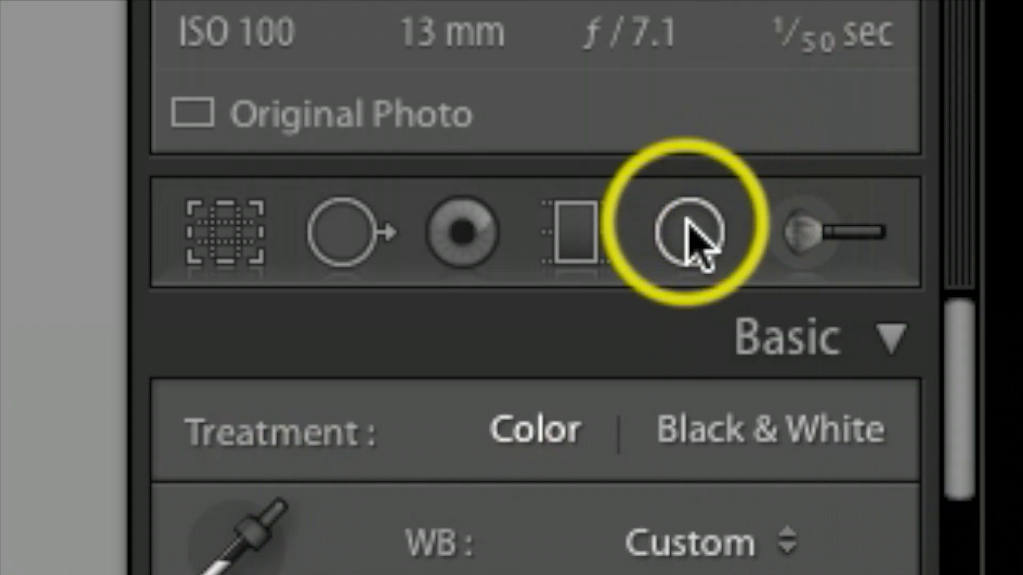
Start a reset, slightly brightening radial filter over the foreground snow, tilted up-right.
left_click(951, 186)
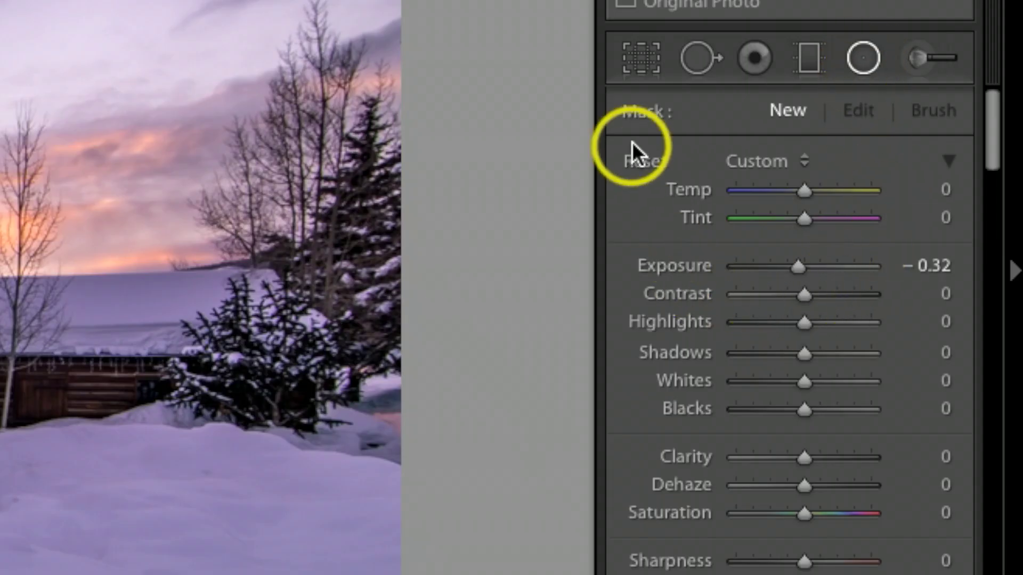
double_click(644, 163)
left_click_drag(810, 275, 813, 270)
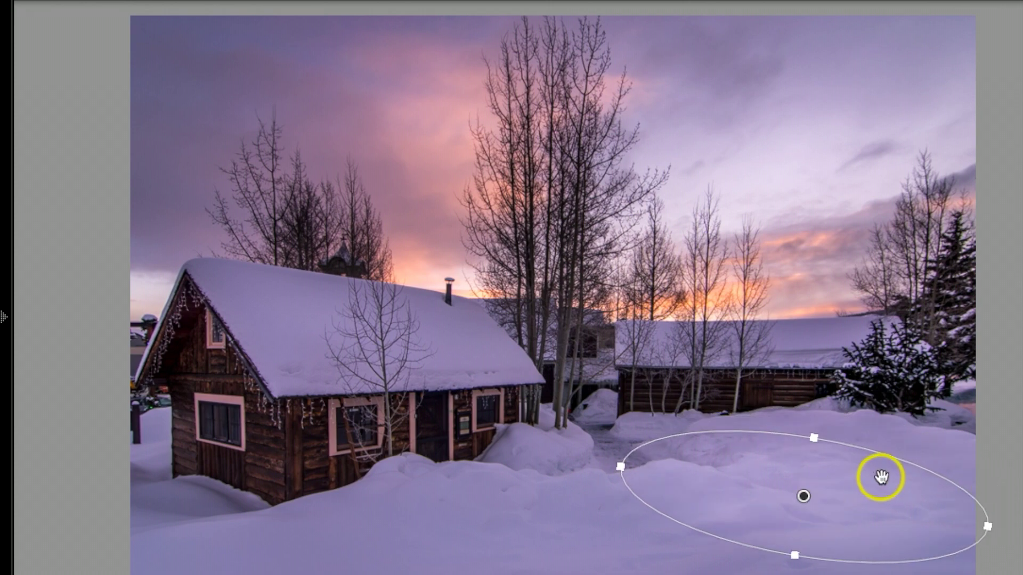
left_click_drag(898, 462, 873, 427)
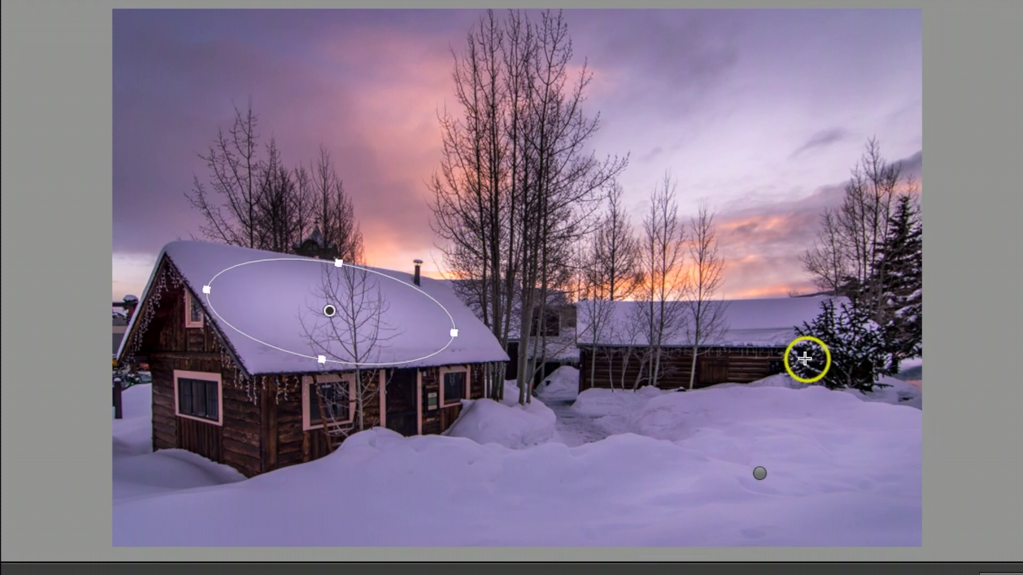
Add radial filters over the back roof and left window, easing the roof filter to Exposure 0.23.
left_click_drag(688, 322, 820, 344)
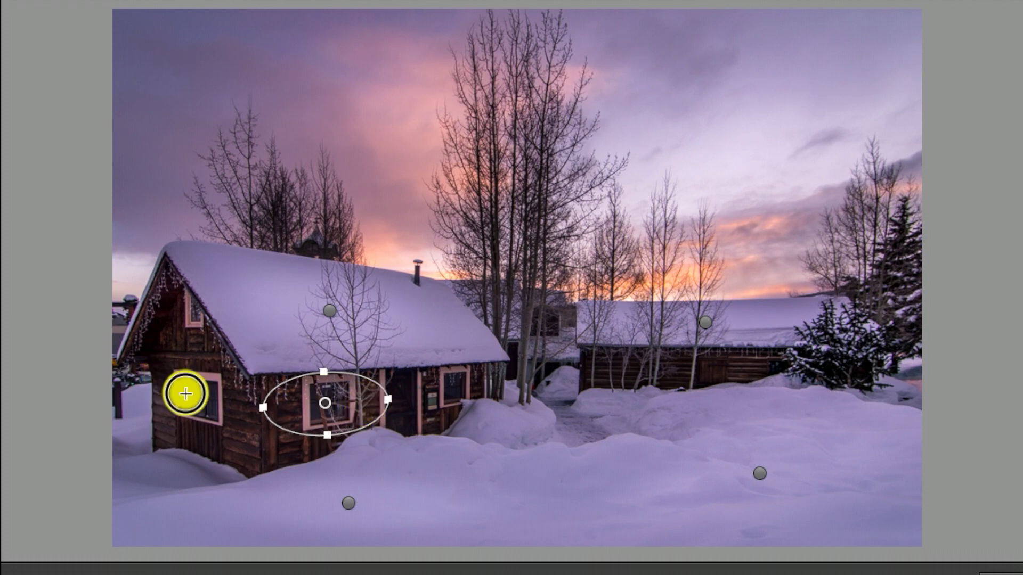
left_click_drag(183, 393, 247, 449)
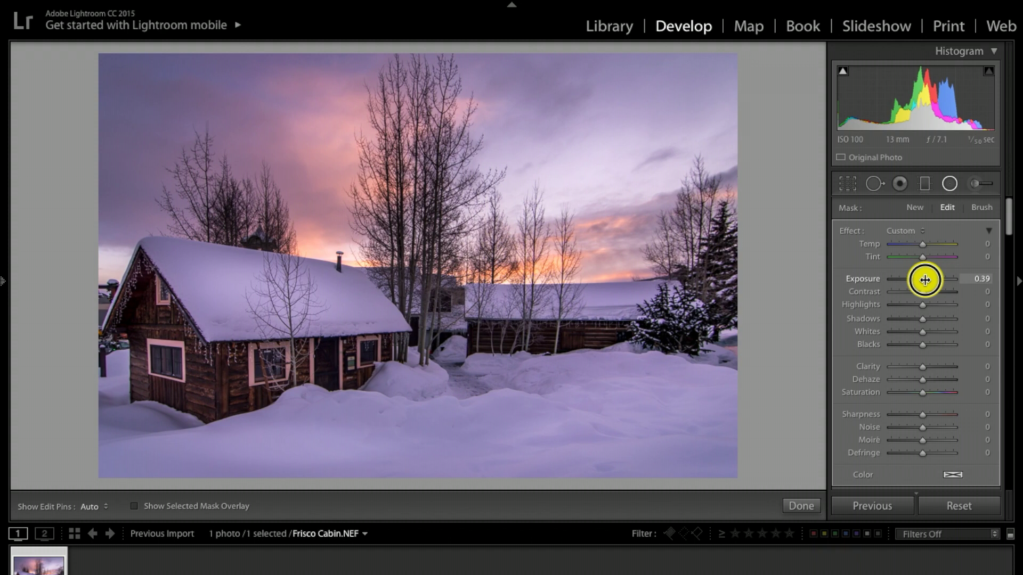
left_click_drag(925, 280, 924, 279)
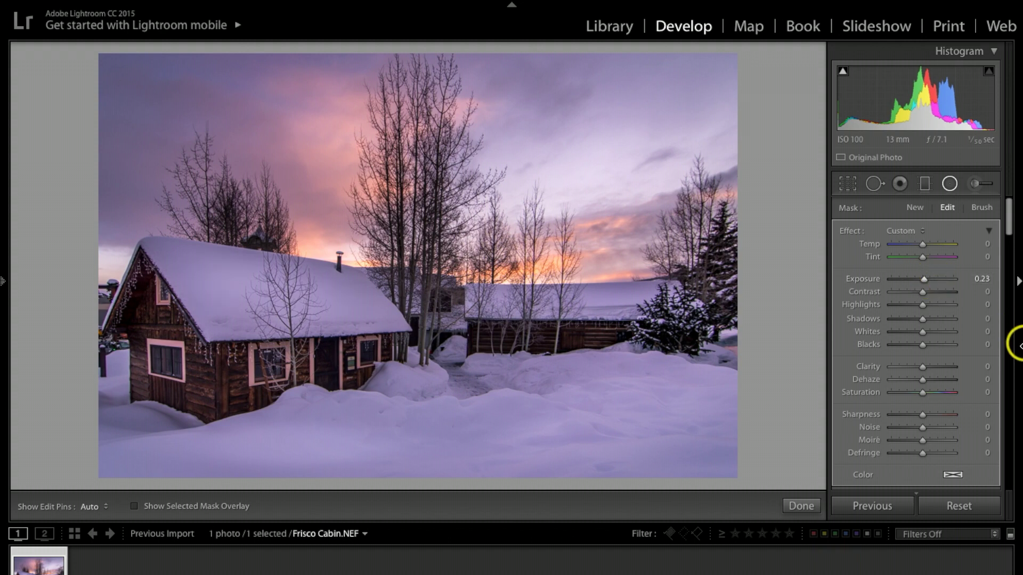
Add a large radial filter set to Exposure 0.05 and Clarity 20, then finish radial editing.
left_click_drag(383, 360, 751, 532)
left_click_drag(497, 341, 524, 335)
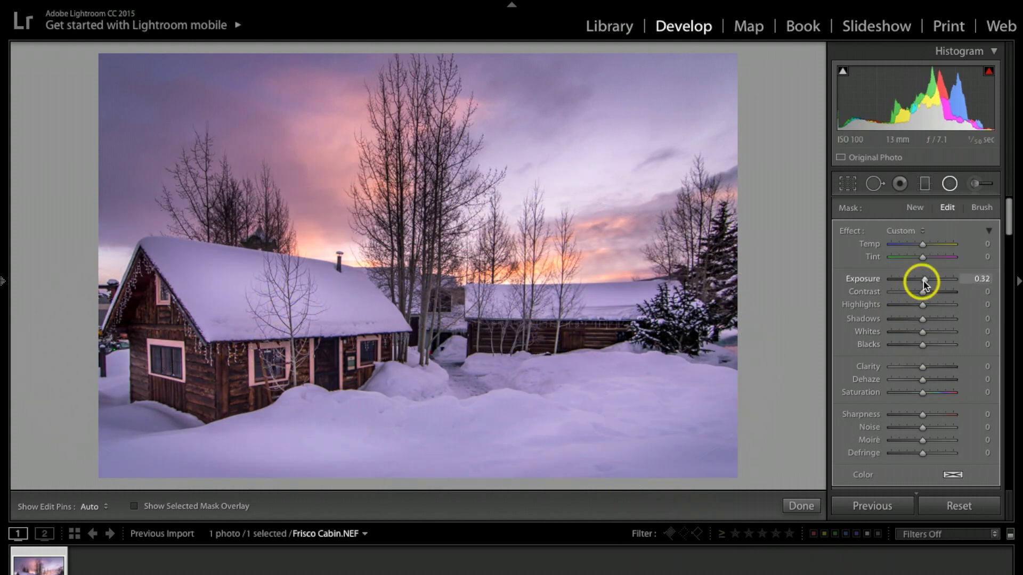
left_click_drag(925, 283, 924, 281)
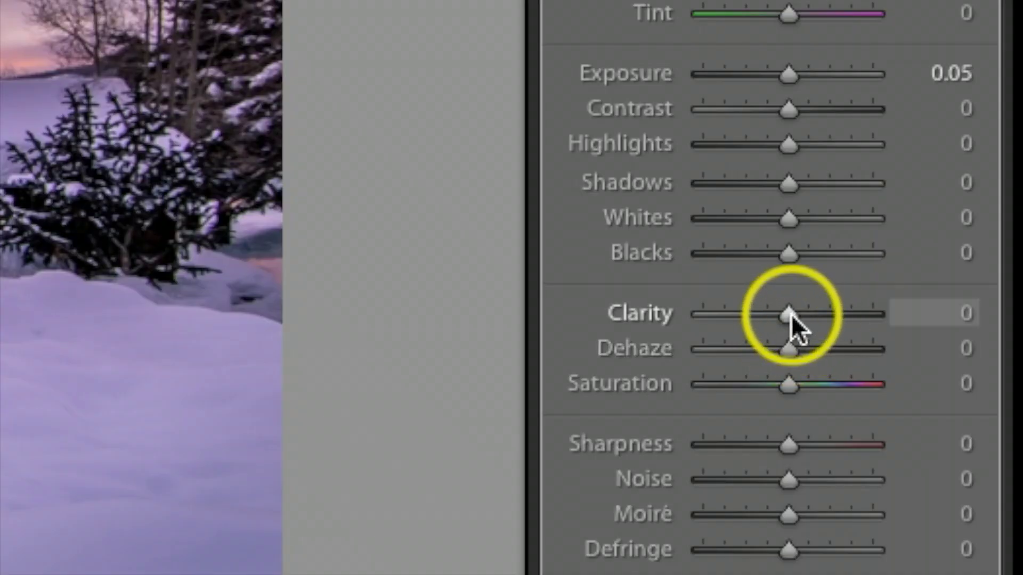
left_click_drag(923, 367, 924, 369)
left_click_drag(795, 315, 806, 315)
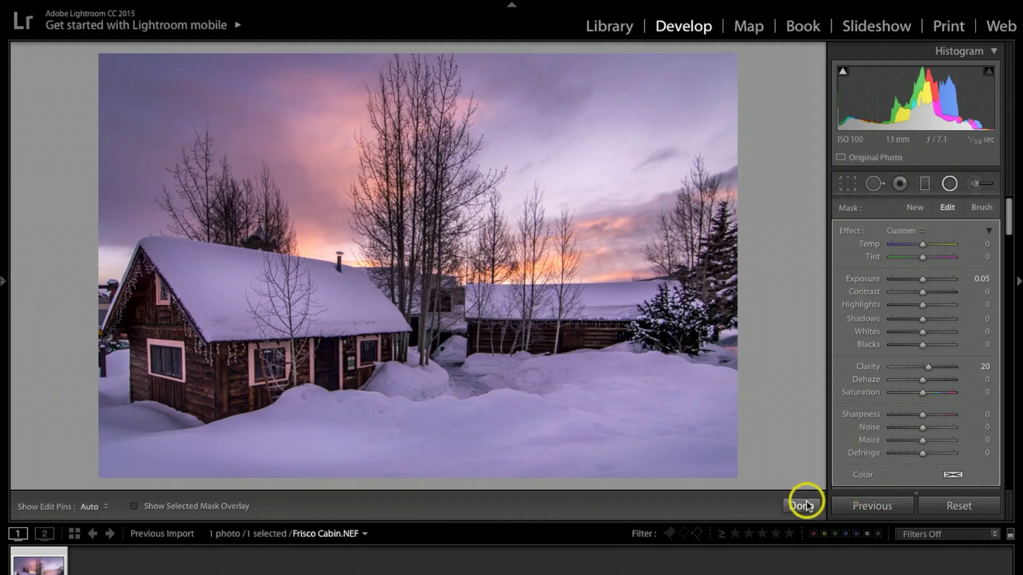
left_click(804, 505)
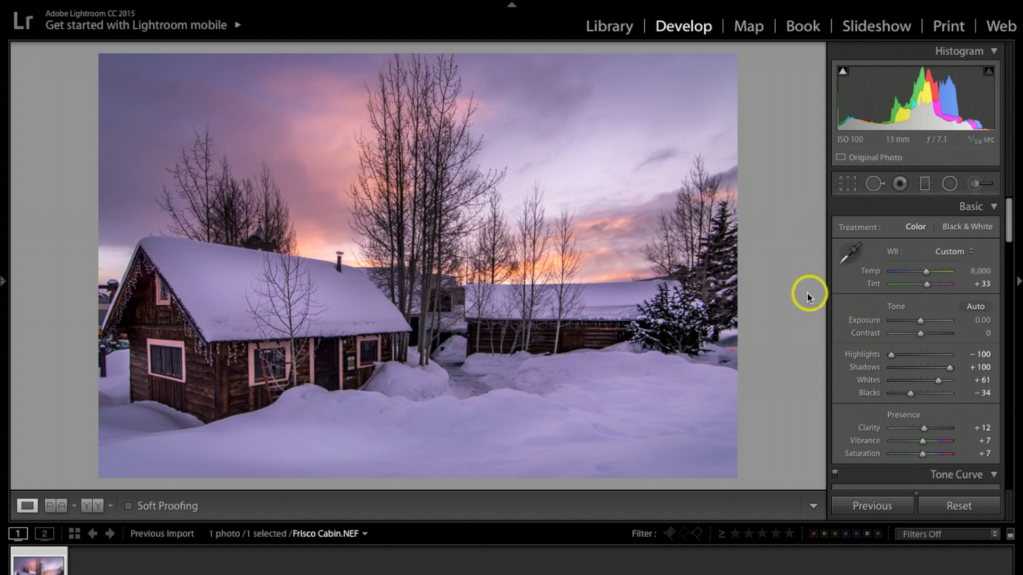